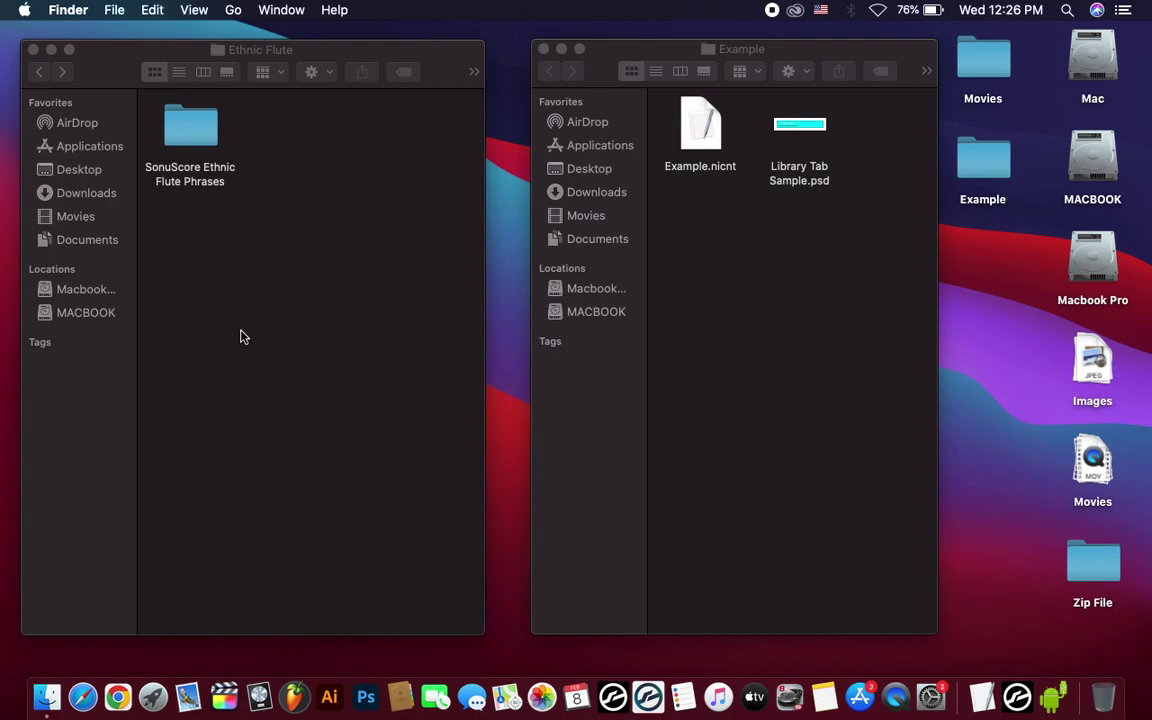
Launch Kontakt and try adding Sonuscore > Ethnic Flute > SonuScore Ethnic Flute Phrases as a library
{"action": "left_click", "coordinate": [184, 135]}
{"action": "left_click", "coordinate": [424, 473]}
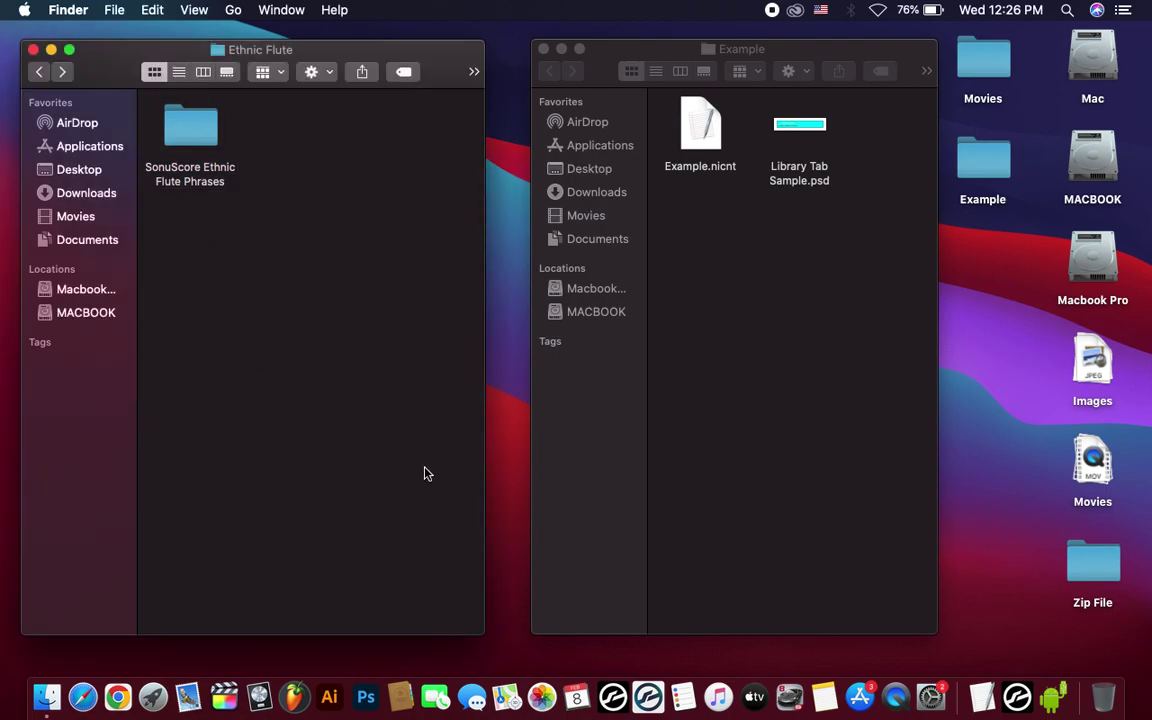
{"action": "left_click", "coordinate": [648, 698]}
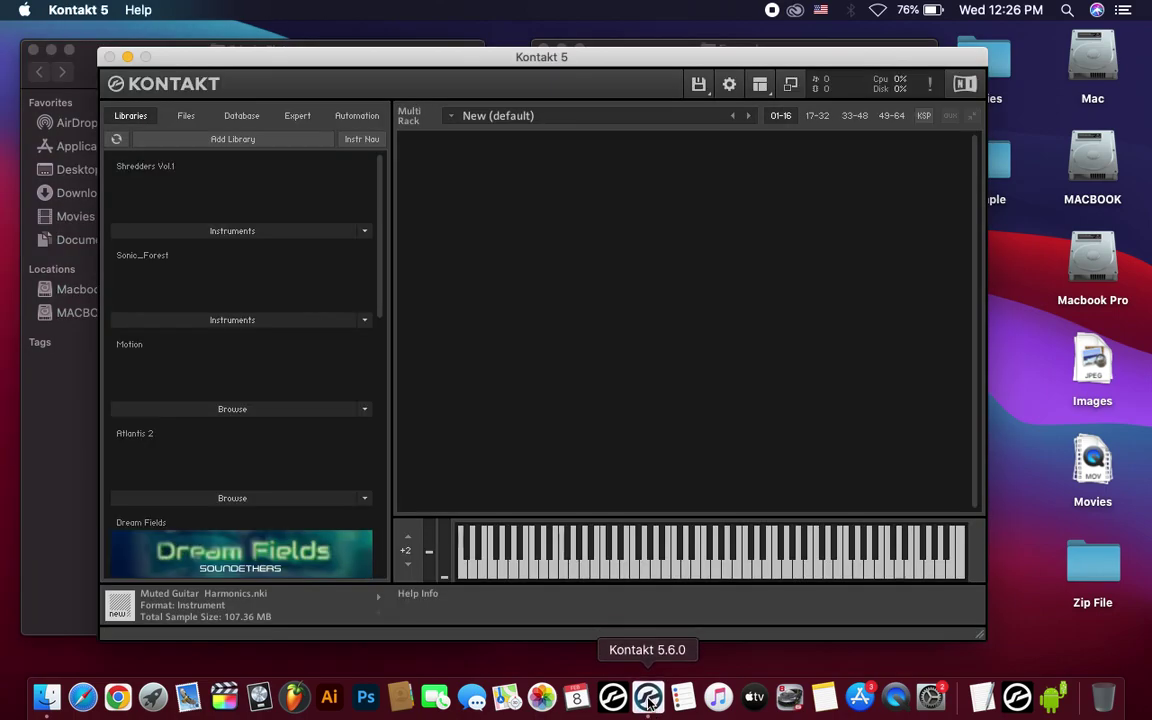
{"action": "left_click", "coordinate": [233, 141]}
{"action": "left_click", "coordinate": [288, 300]}
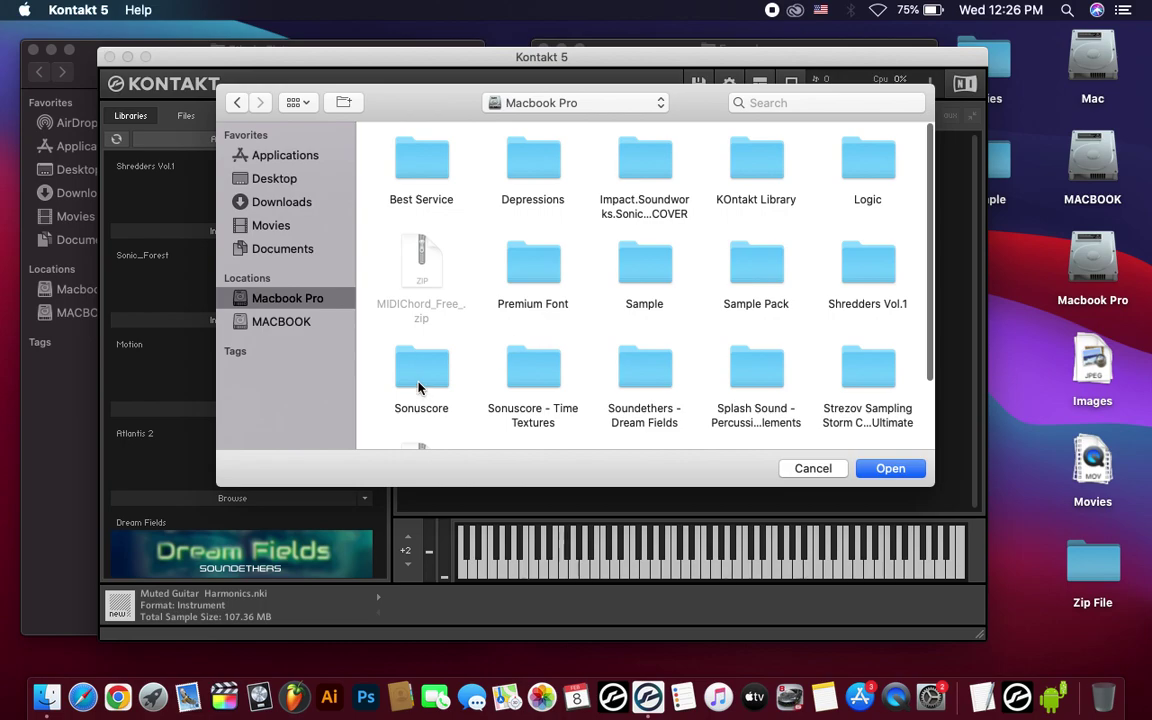
{"action": "double_click", "coordinate": [418, 388]}
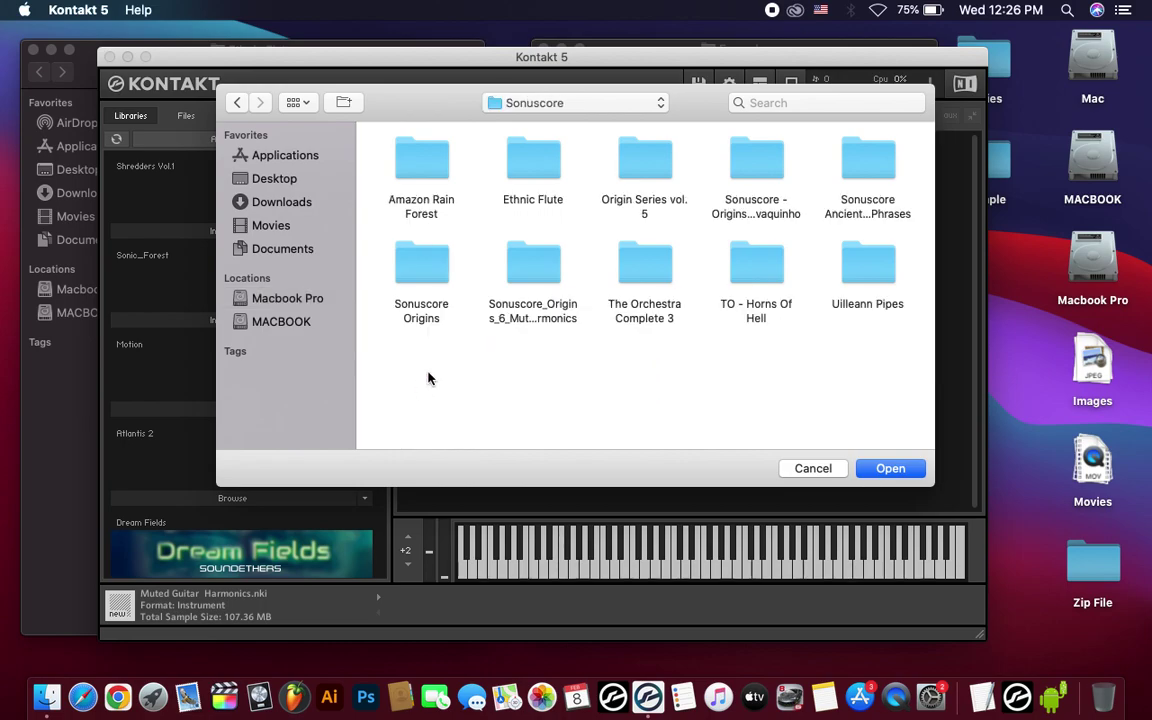
{"action": "double_click", "coordinate": [538, 160]}
{"action": "left_click", "coordinate": [406, 160]}
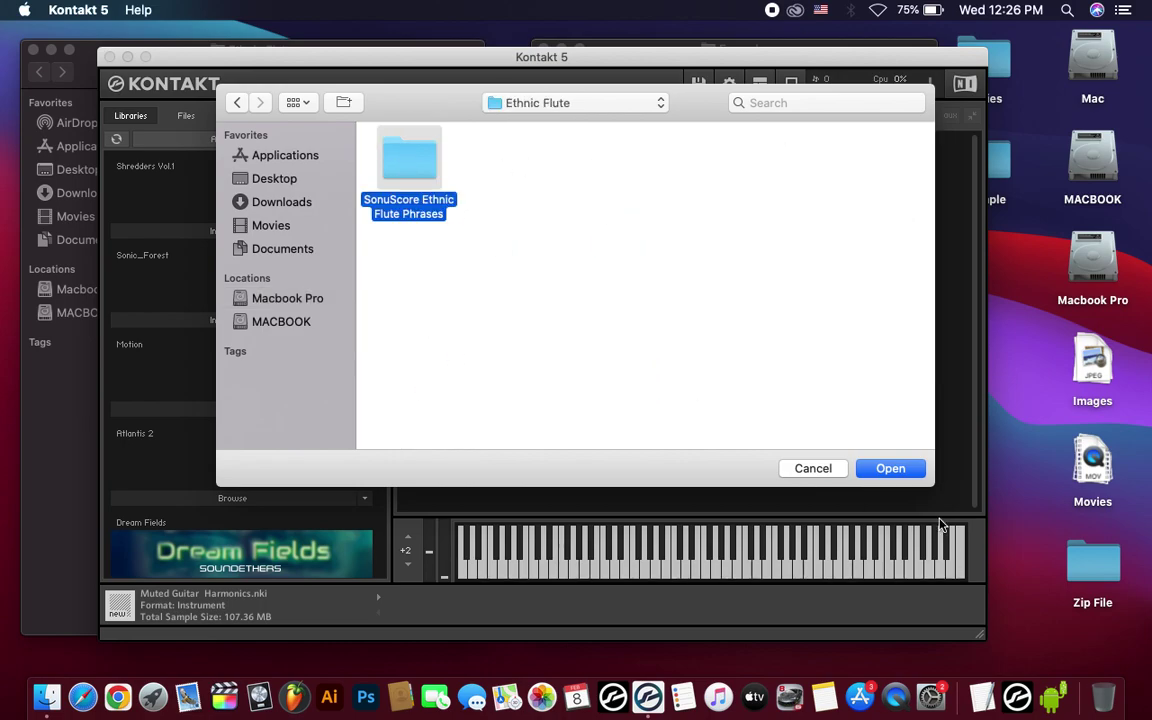
{"action": "left_click", "coordinate": [895, 469]}
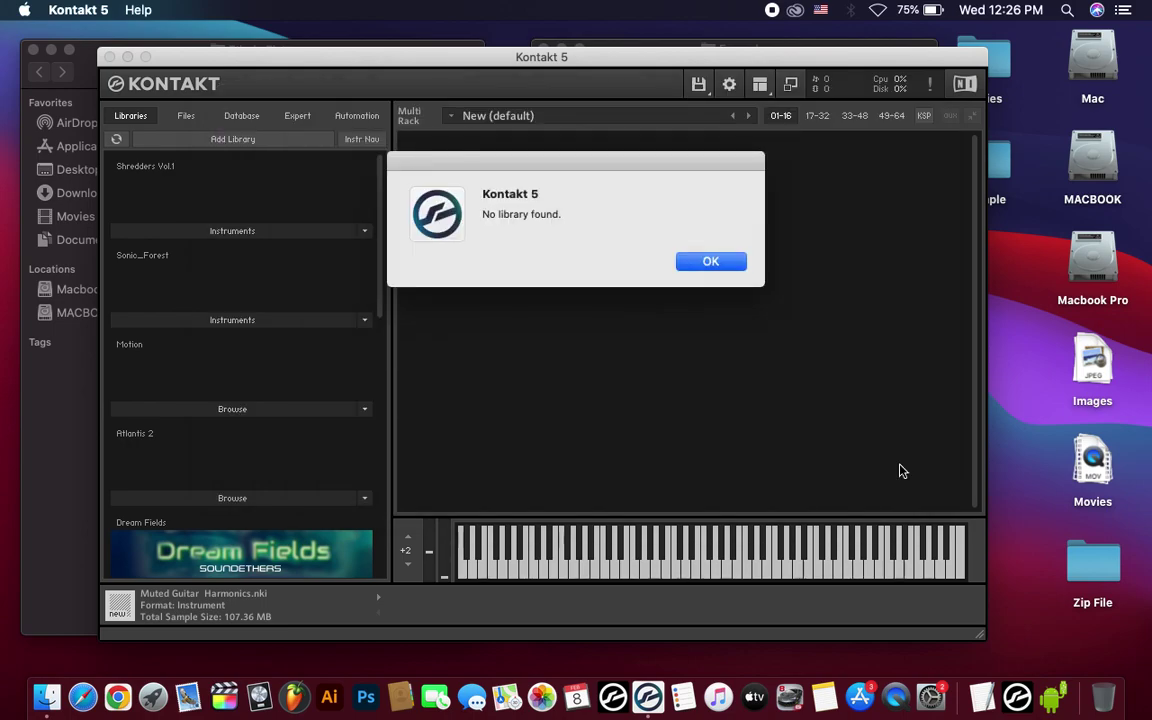
Dismiss the 'No library found' alert and minimize Kontakt back to the Ethnic Flute Finder window
{"action": "left_click", "coordinate": [708, 262]}
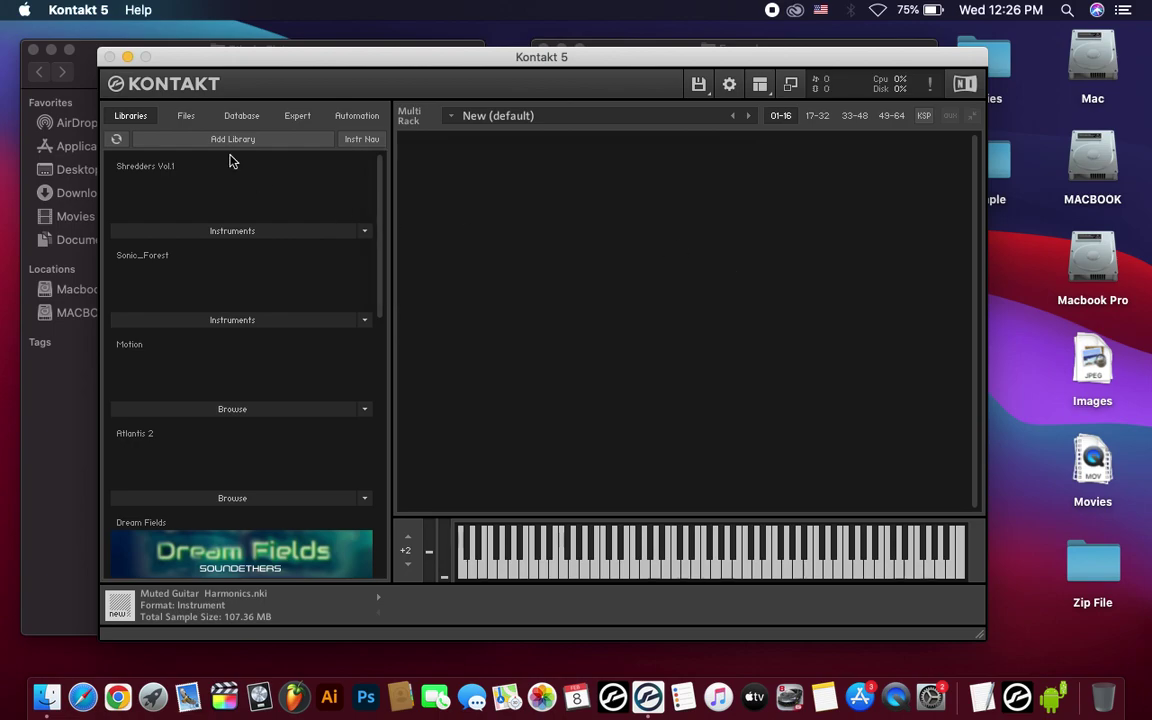
{"action": "left_click", "coordinate": [127, 57]}
{"action": "left_click", "coordinate": [306, 321]}
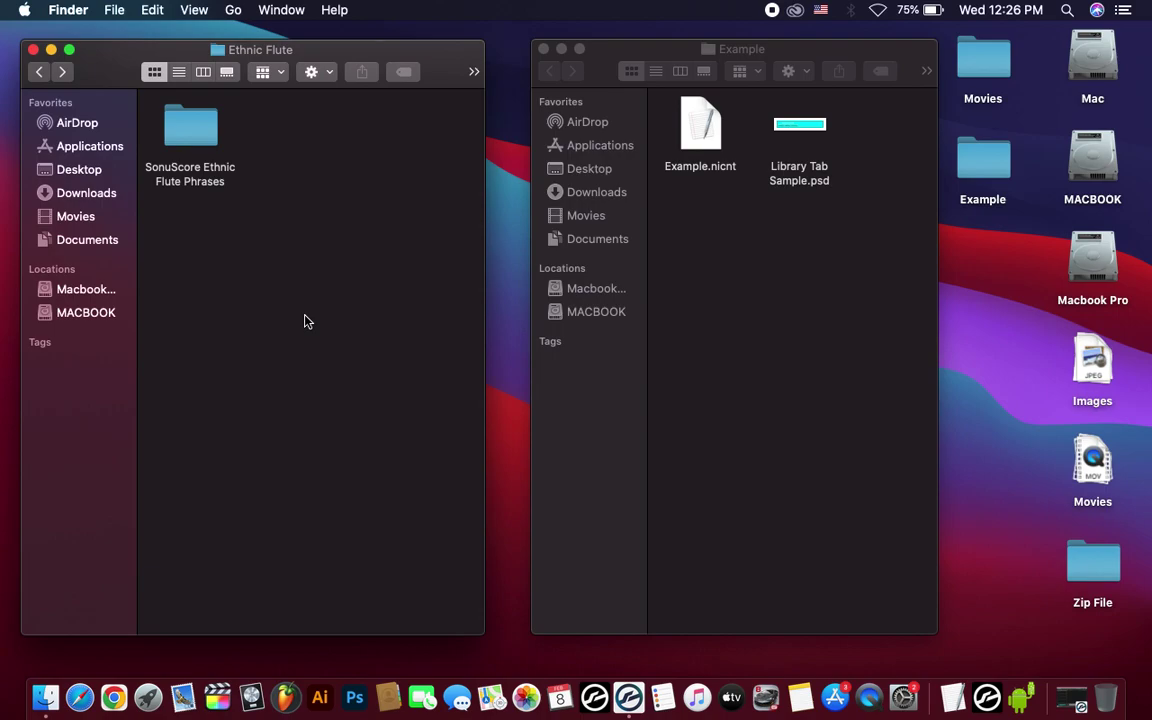
Copy Example.nicnt from the Example folder and paste it beside Instruments and Samples in SonuScore Ethnic Flute Phrases
{"action": "double_click", "coordinate": [187, 127]}
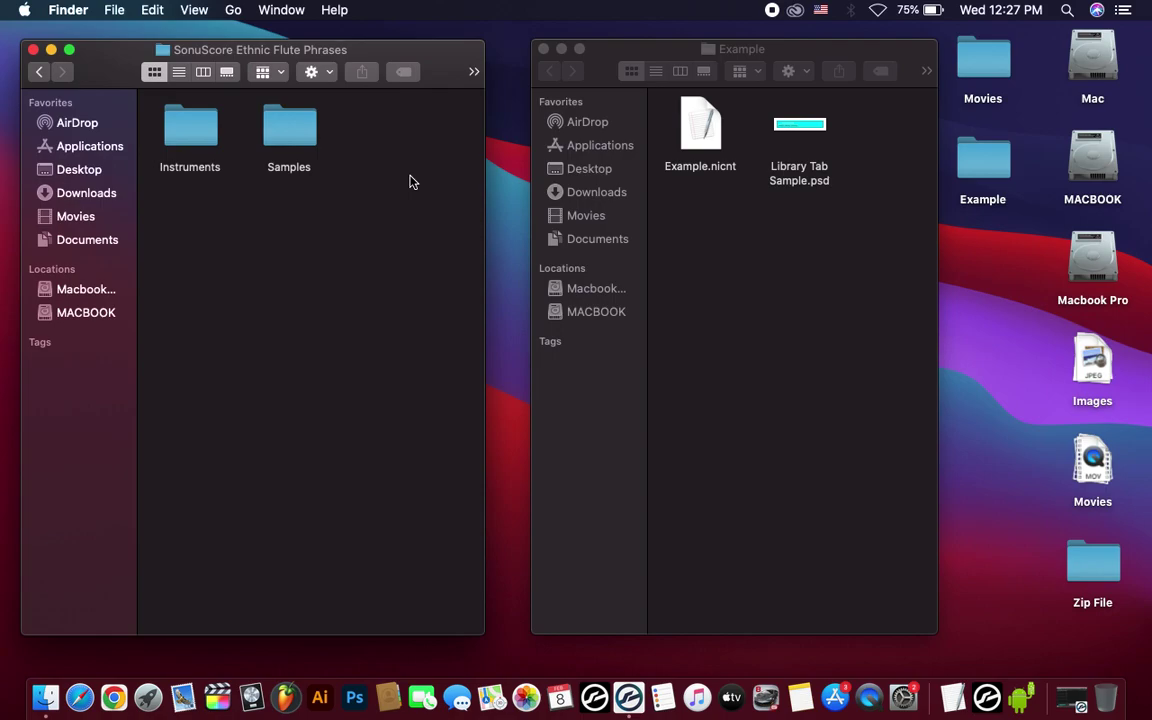
{"action": "left_click", "coordinate": [704, 133]}
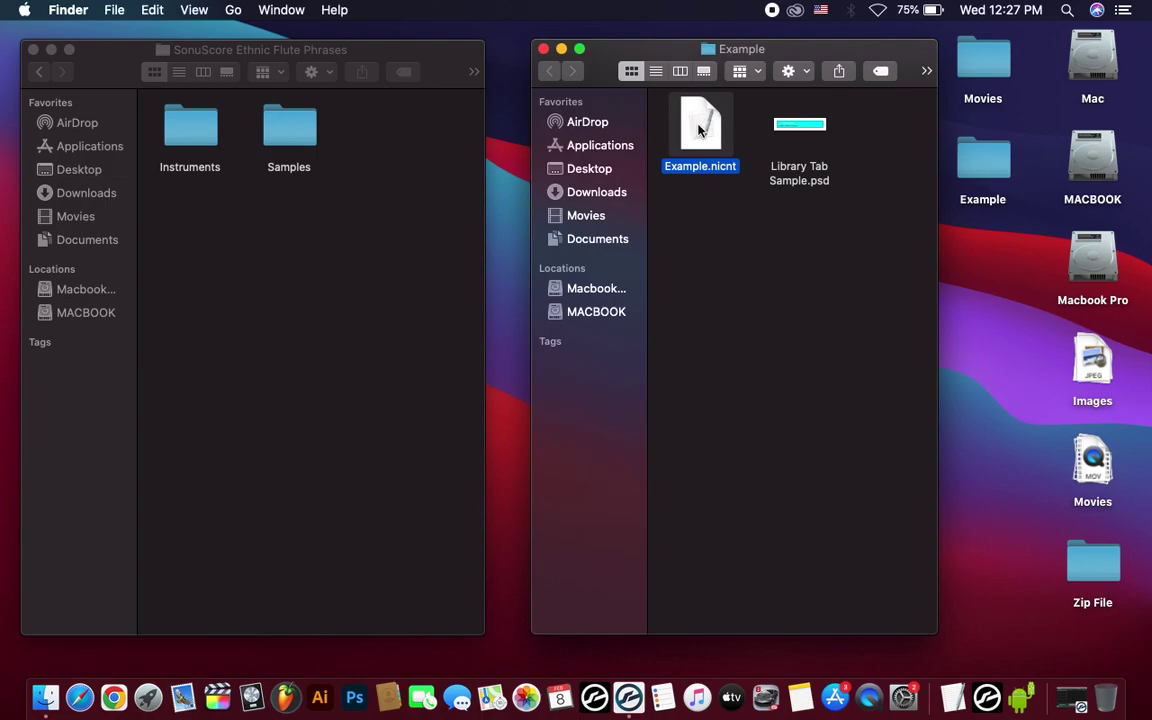
{"action": "right_click", "coordinate": [701, 128]}
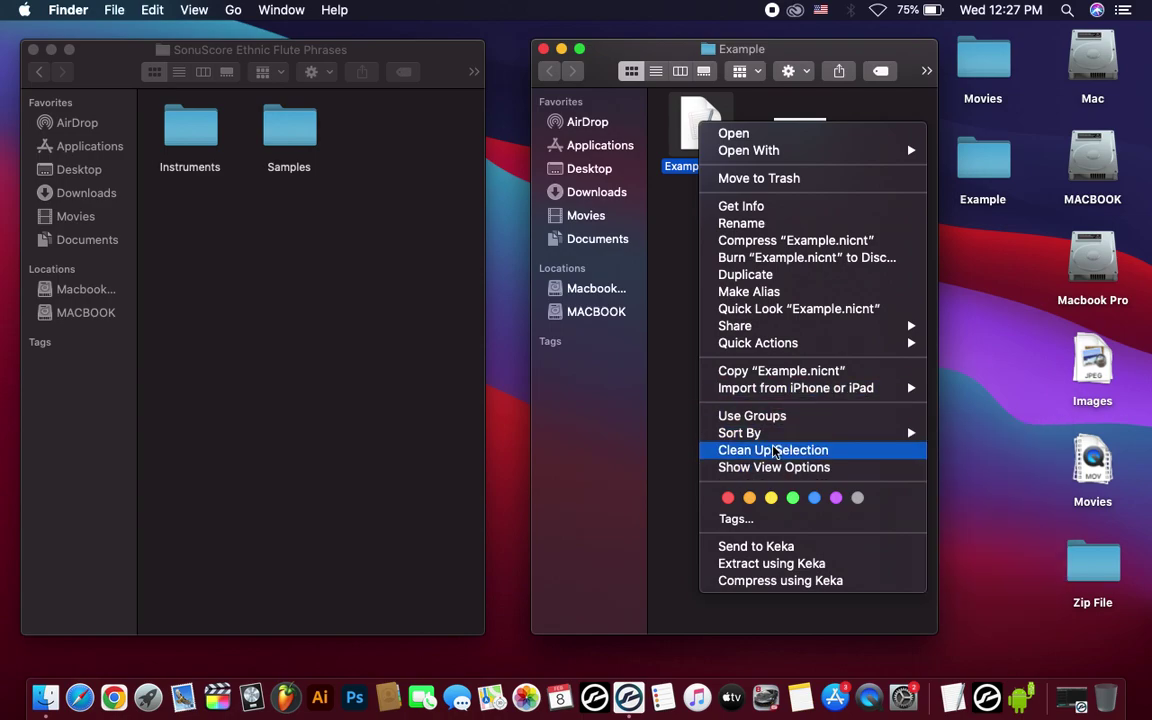
{"action": "left_click", "coordinate": [760, 371]}
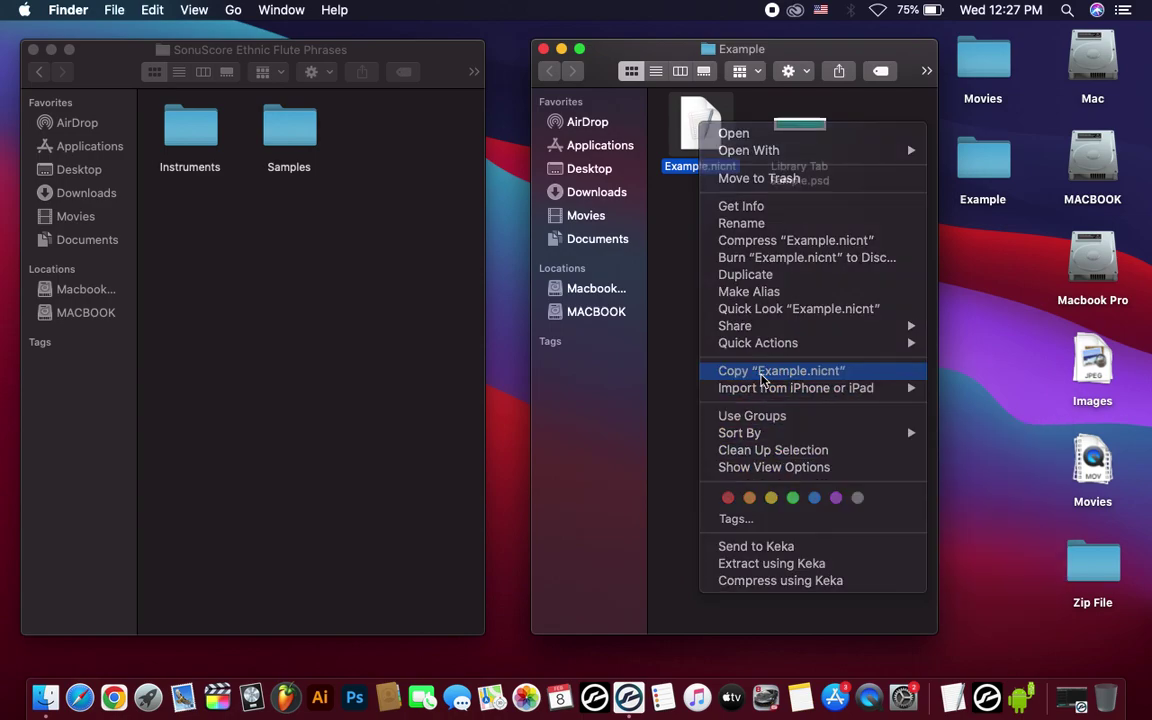
{"action": "left_click", "coordinate": [234, 216]}
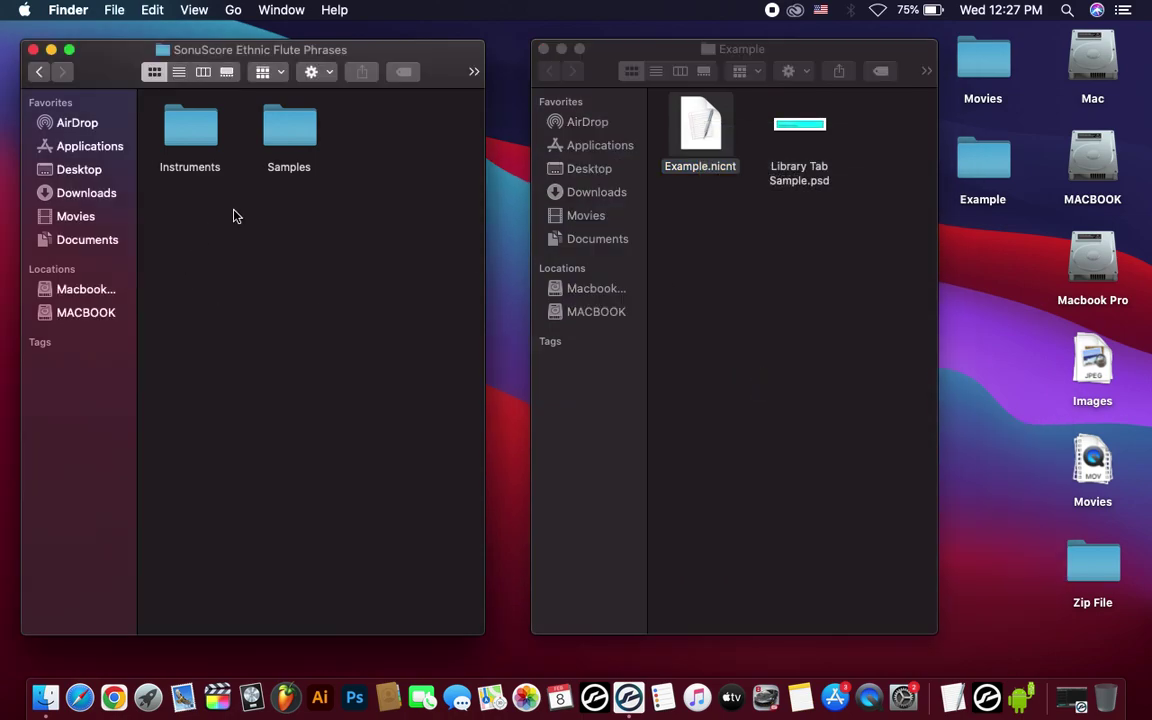
{"action": "right_click", "coordinate": [234, 216]}
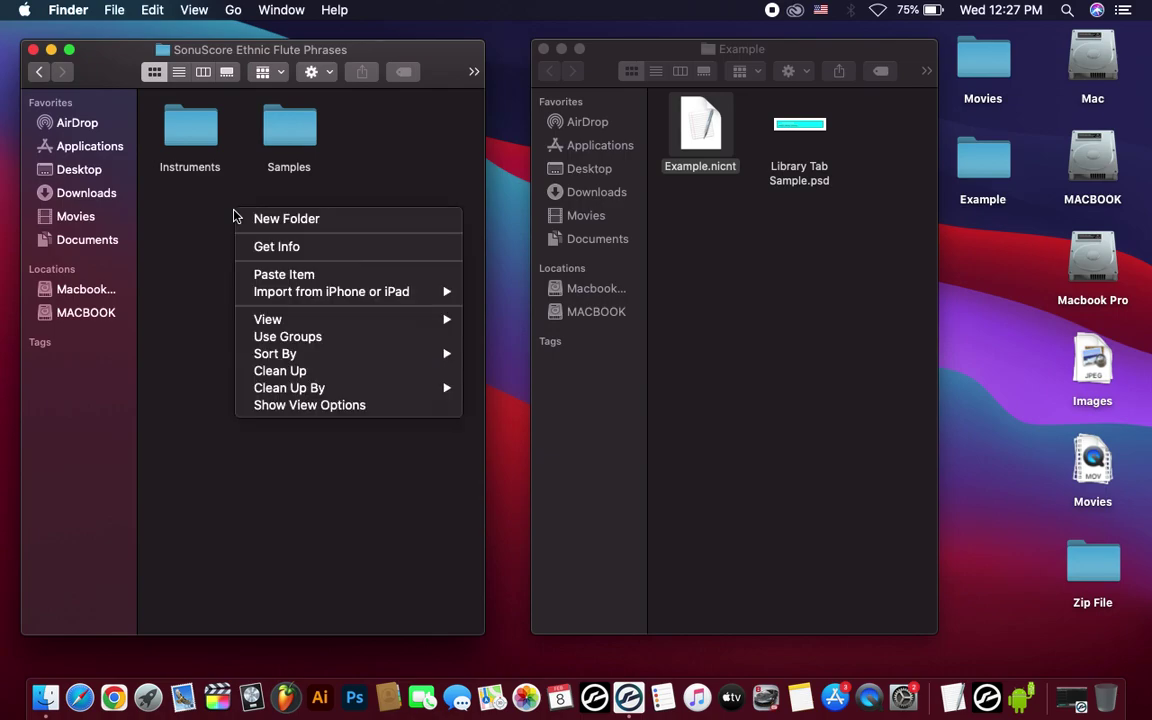
{"action": "left_click", "coordinate": [277, 278]}
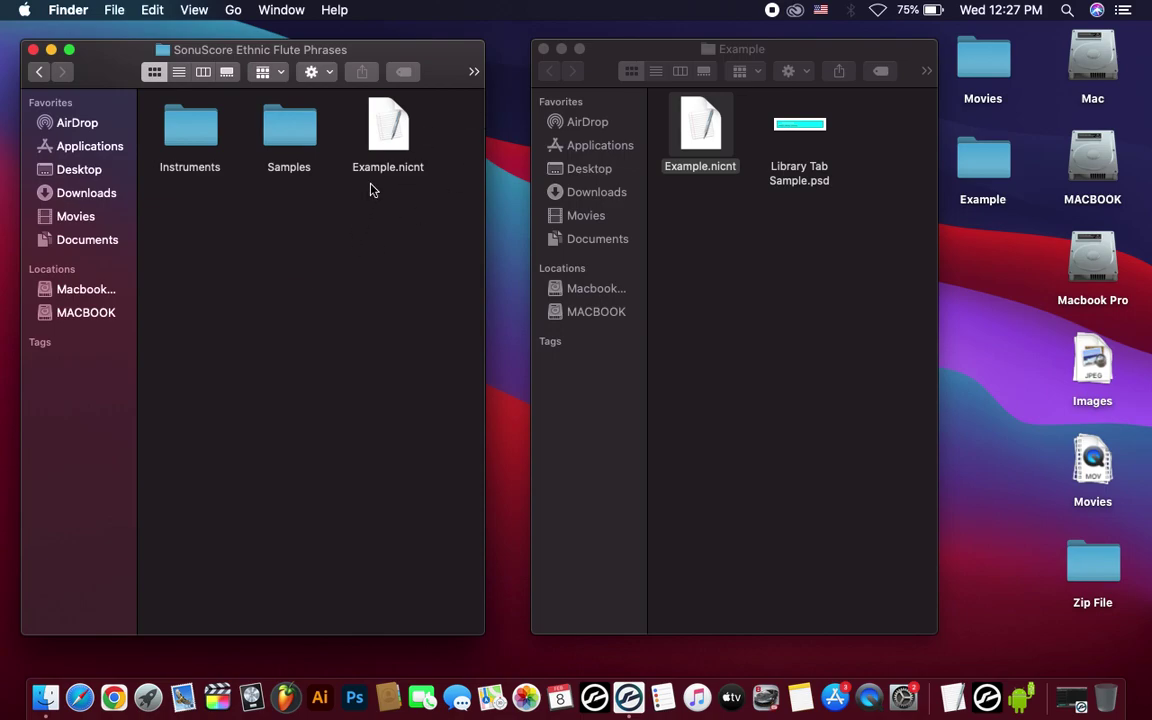
Copy the folder name 'SonuScore Ethnic Flute Phrases' from its rename field, leaving it unchanged
{"action": "left_click", "coordinate": [40, 72]}
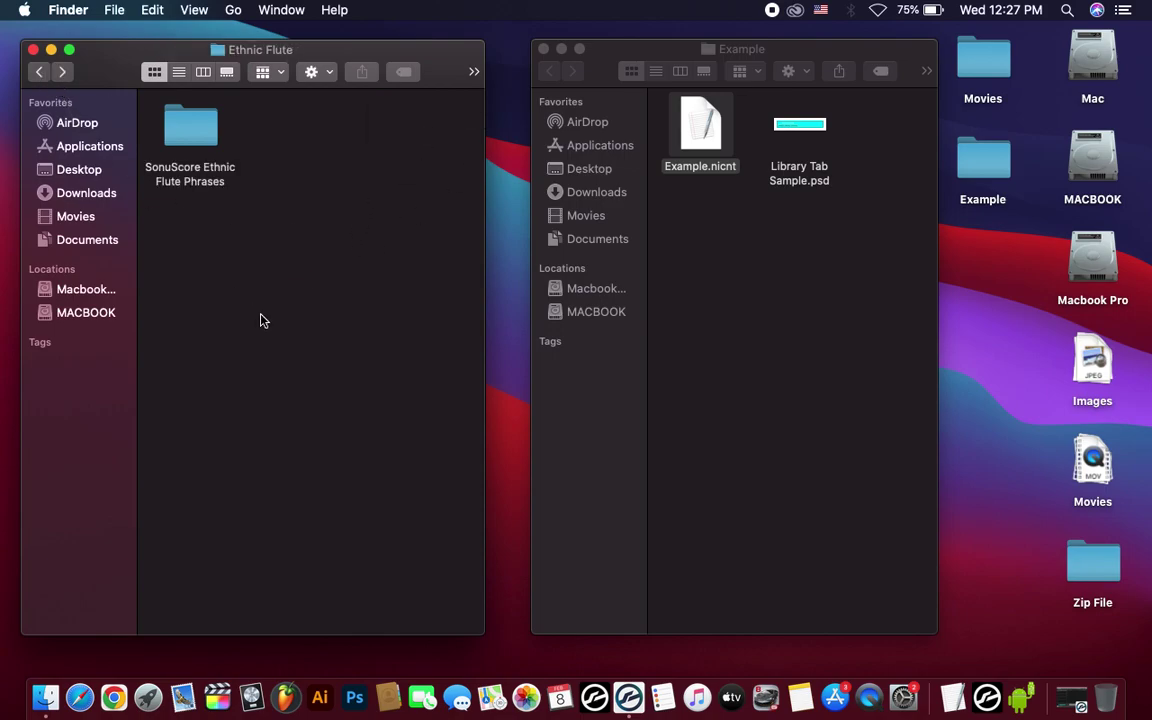
{"action": "left_click", "coordinate": [175, 172]}
{"action": "right_click", "coordinate": [175, 168]}
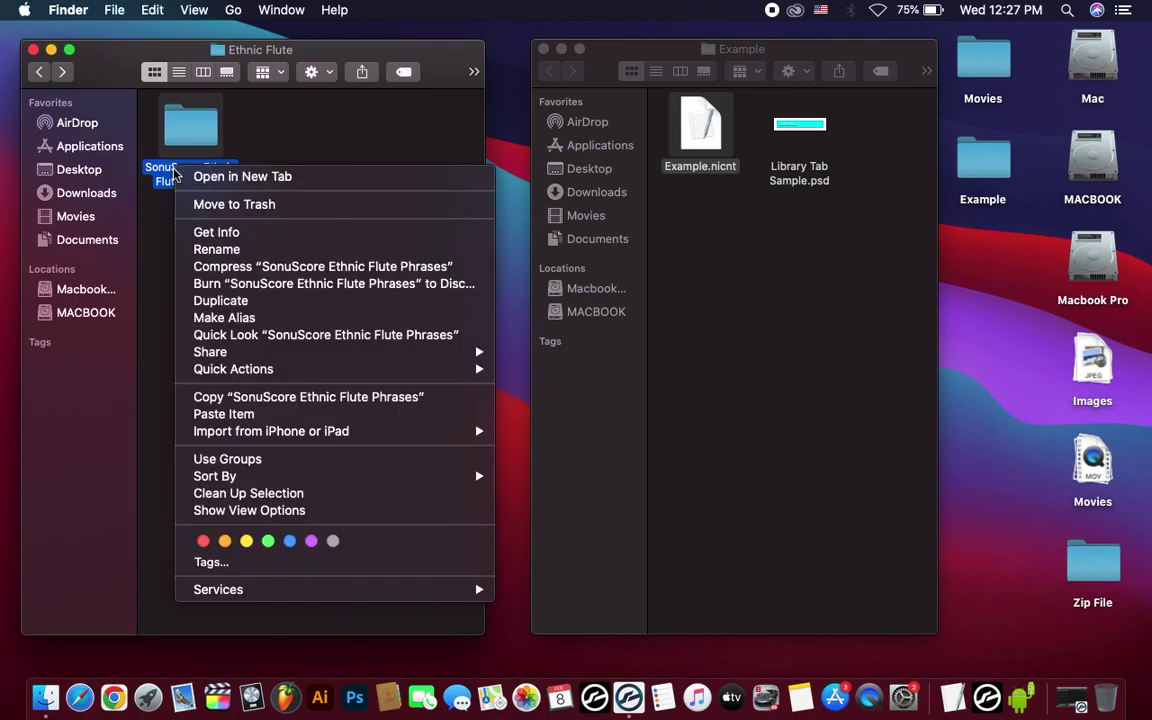
{"action": "left_click", "coordinate": [217, 250]}
{"action": "key", "text": "super+c"}
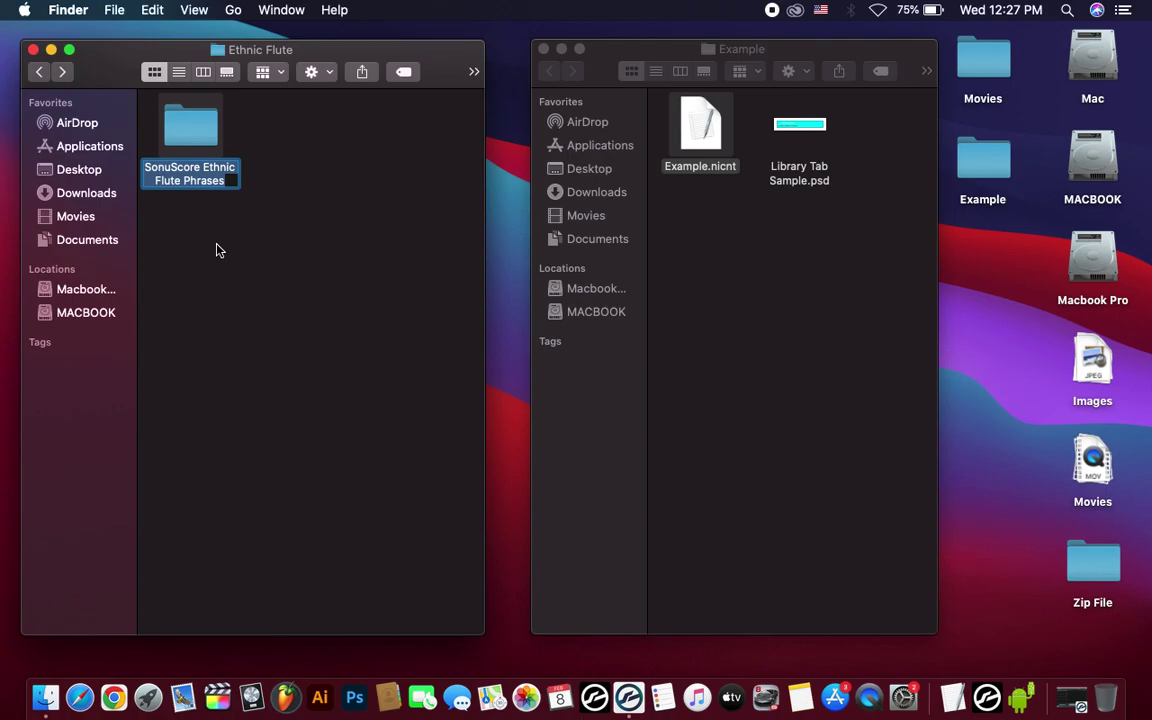
{"action": "left_click", "coordinate": [217, 250]}
Inside the library folder, rename Example.nicnt to SonuScore Ethnic Flute Phrases.nicnt by pasting the name
{"action": "double_click", "coordinate": [197, 127]}
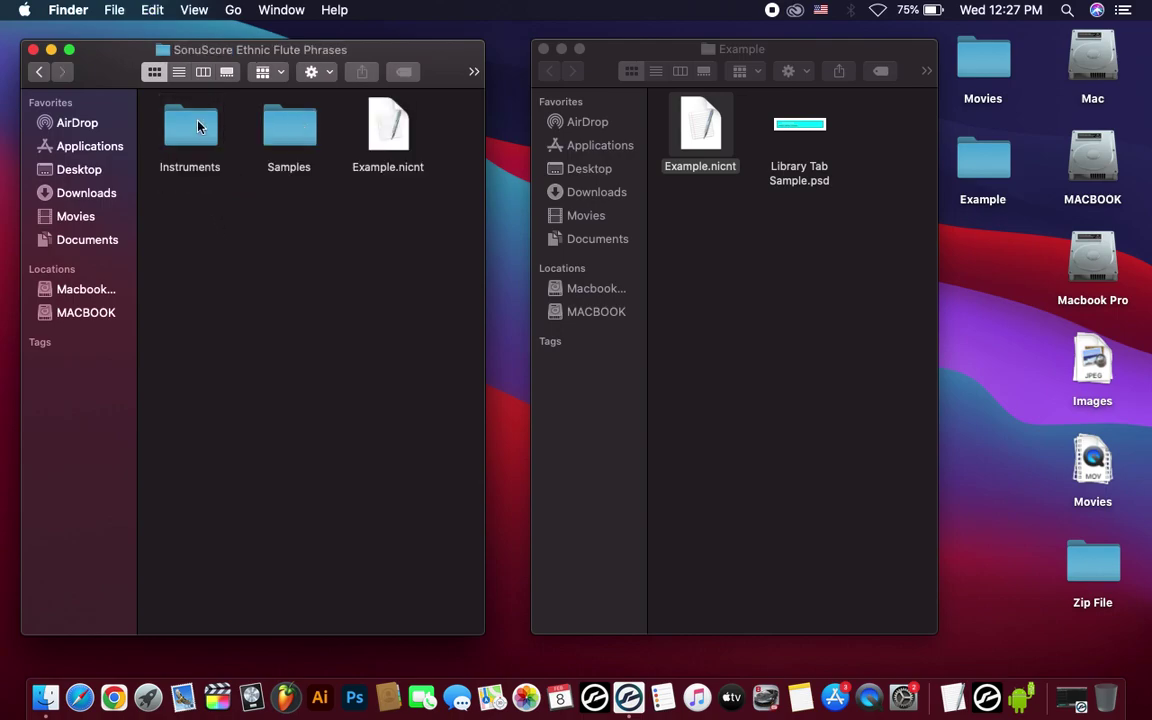
{"action": "left_click", "coordinate": [390, 128]}
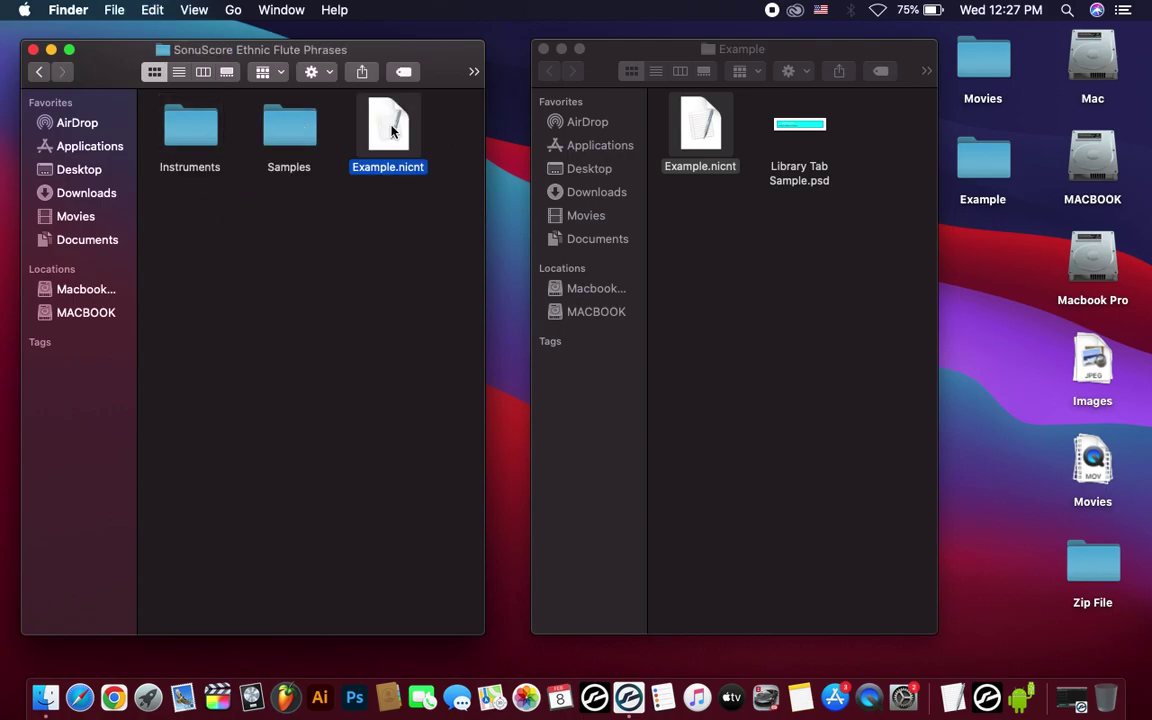
{"action": "right_click", "coordinate": [391, 130]}
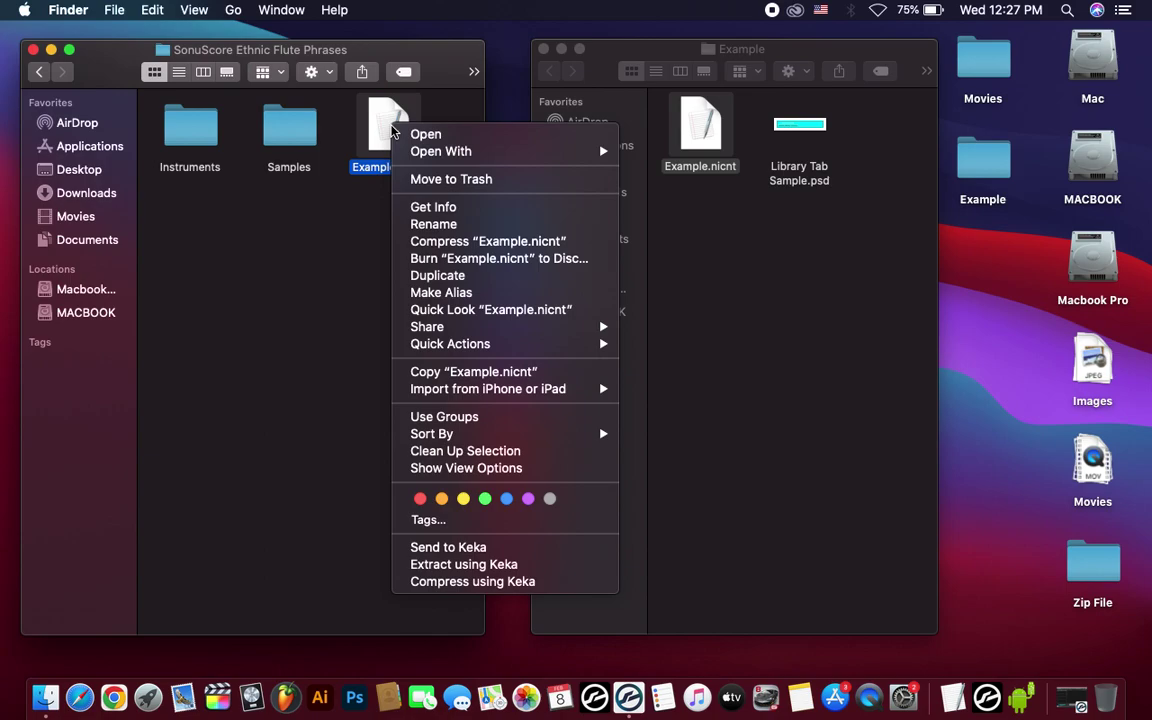
{"action": "left_click", "coordinate": [433, 224]}
{"action": "key", "text": "super+v"}
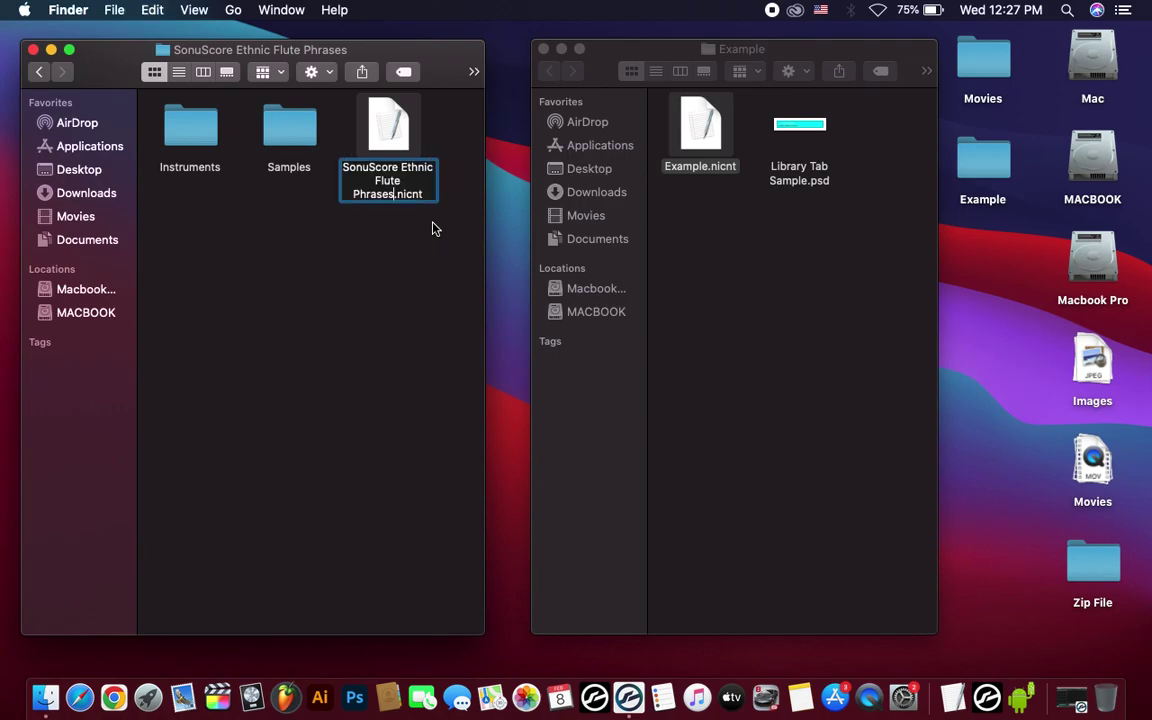
{"action": "key", "text": "Return"}
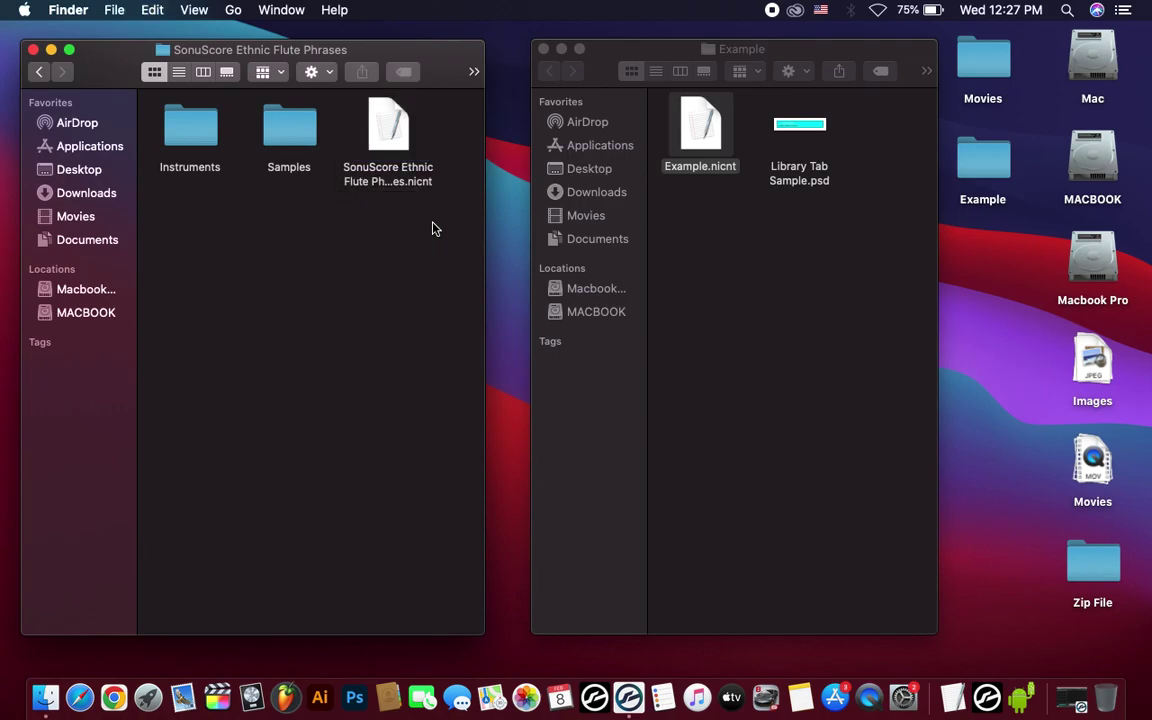
{"action": "left_click", "coordinate": [389, 136]}
Open the .nicnt in TextEdit and replace 8Dio Majestica with SonuScore Ethnic Flute Phrases in Name and RegKey
{"action": "right_click", "coordinate": [389, 137]}
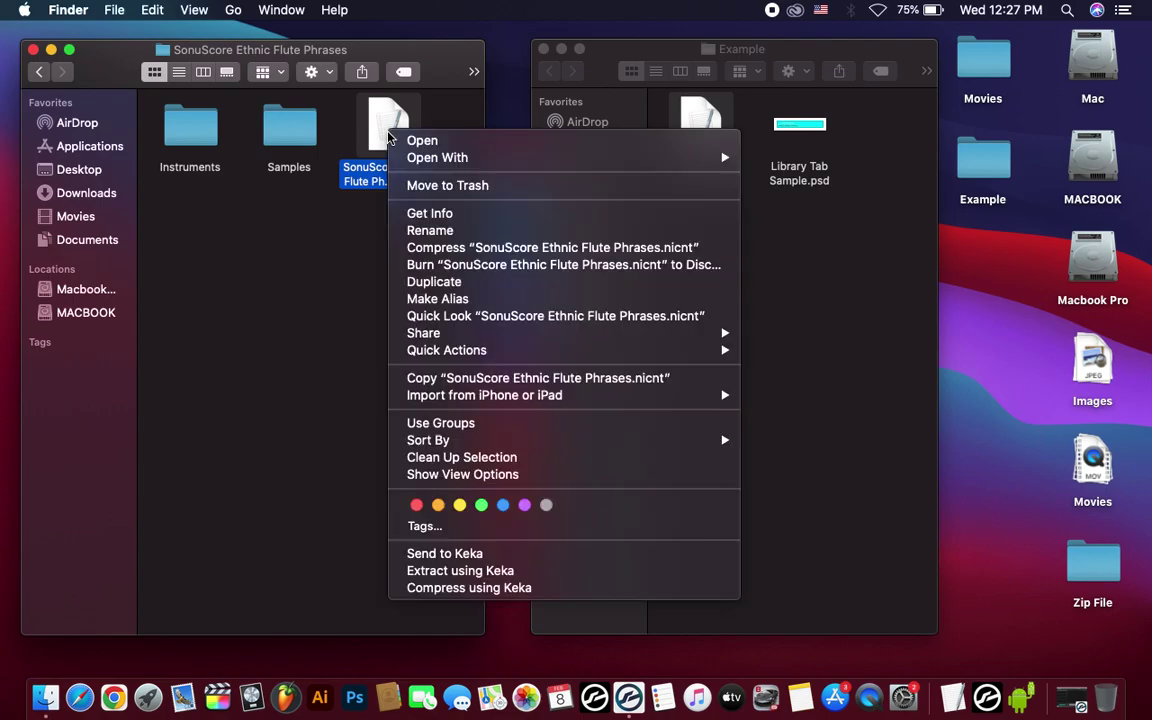
{"action": "mouse_move", "coordinate": [576, 160]}
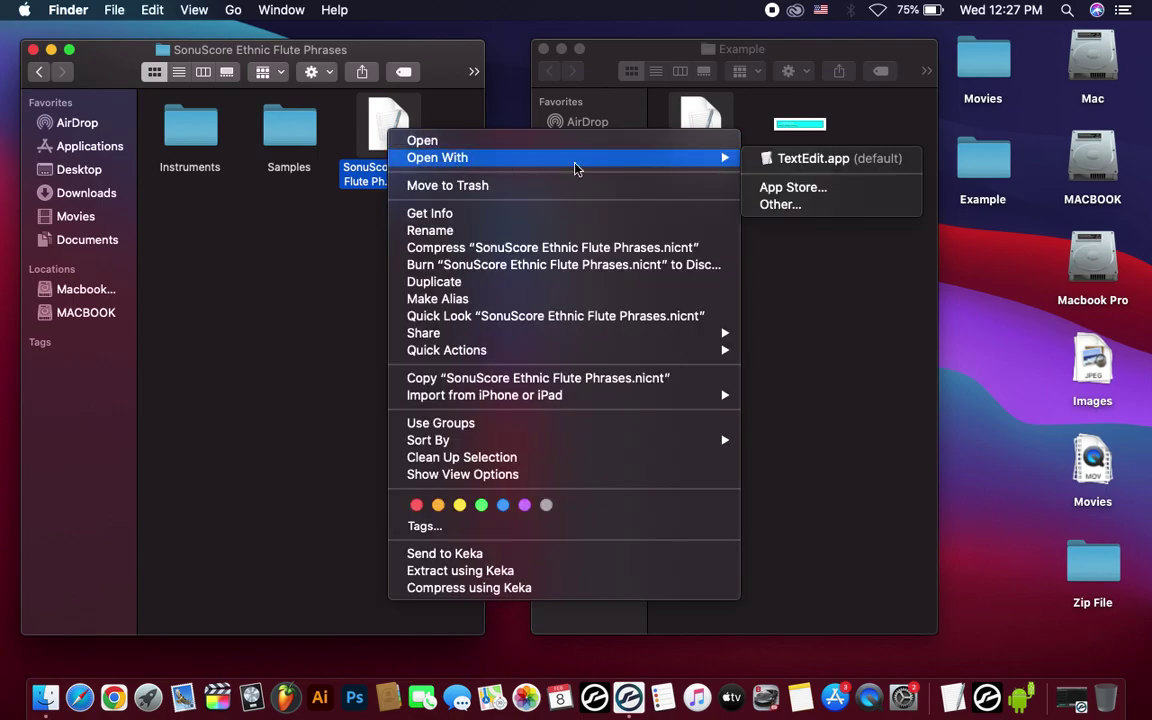
{"action": "left_click", "coordinate": [830, 158]}
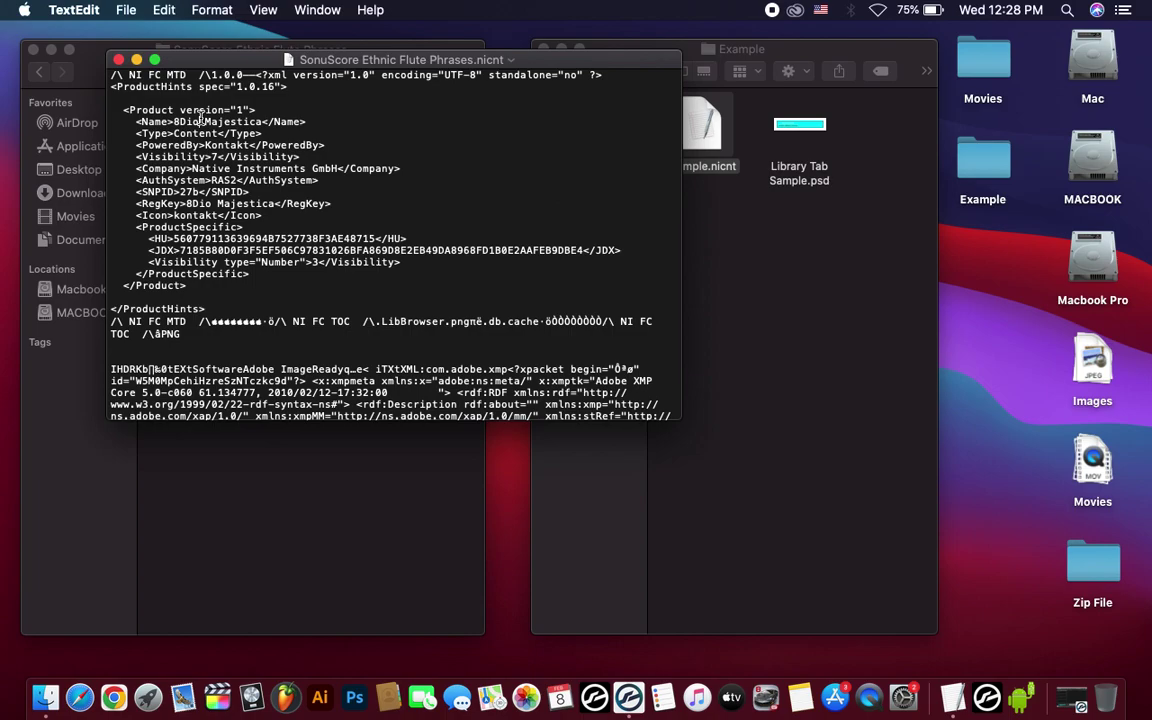
{"action": "left_click_drag", "start_coordinate": [174, 121], "coordinate": [262, 121]}
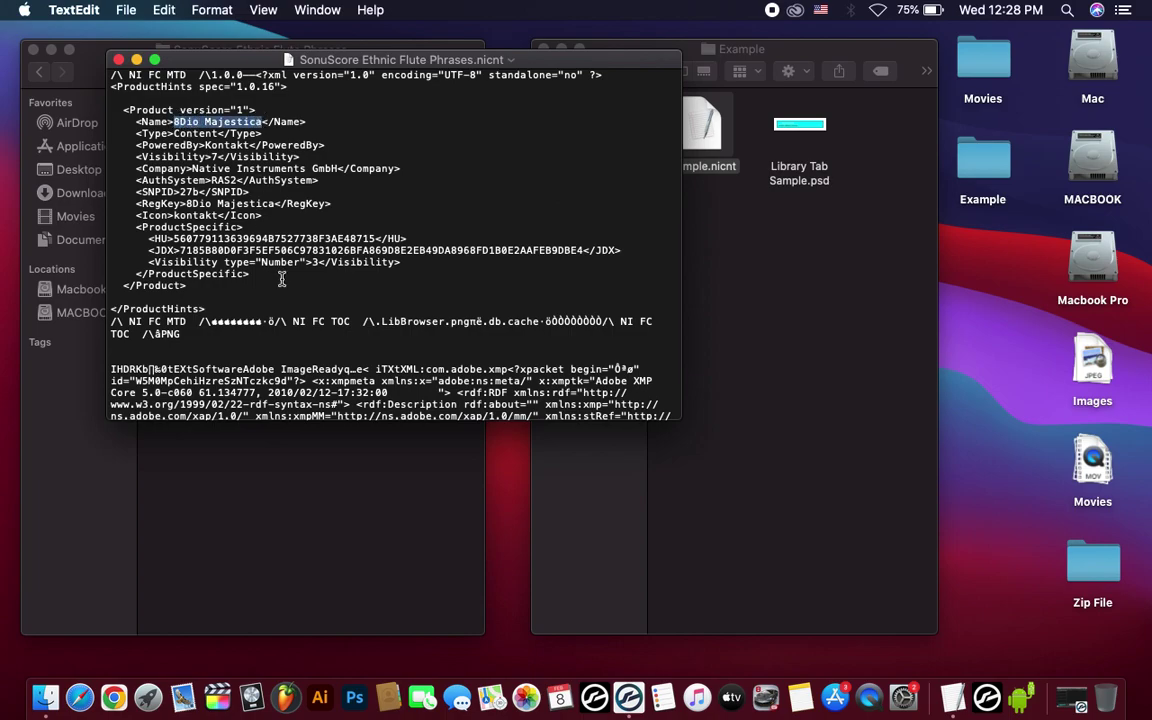
{"action": "key", "text": "super+v"}
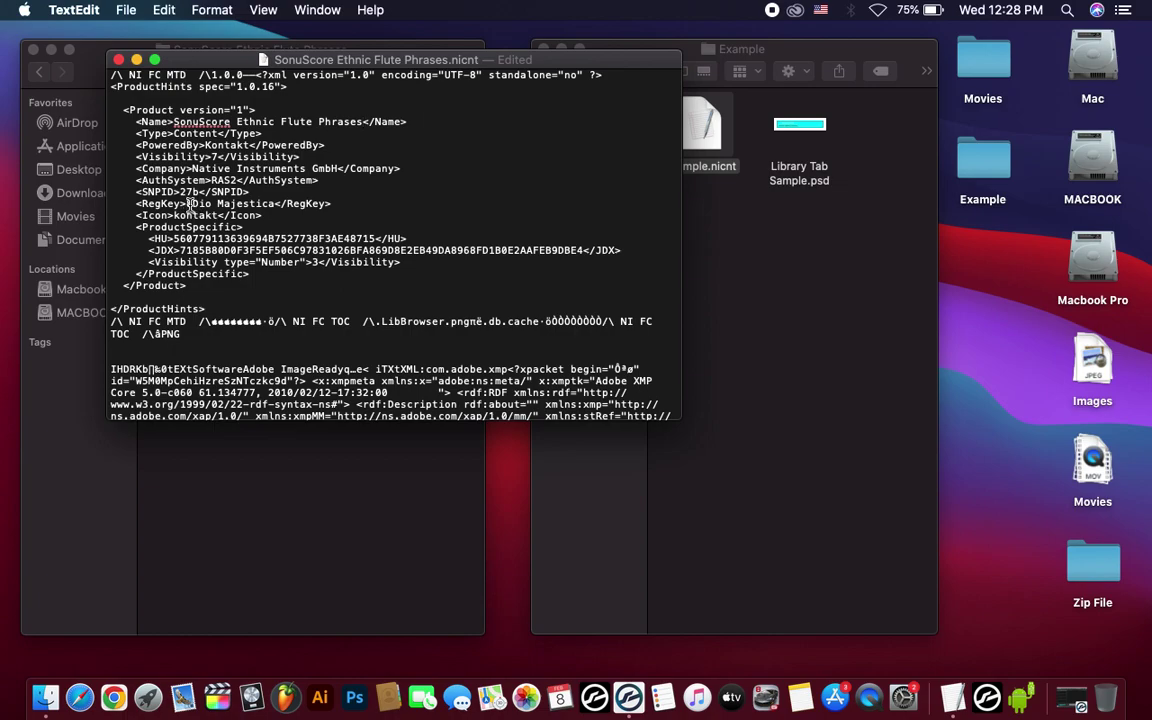
{"action": "left_click", "coordinate": [189, 204]}
{"action": "key", "text": "shift+Right"}
{"action": "key", "text": "shift+Right"}
{"action": "key", "text": "shift+Right"}
{"action": "key", "text": "shift+Right"}
{"action": "key", "text": "shift+Right"}
{"action": "key", "text": "shift+Right"}
{"action": "key", "text": "shift+Right"}
{"action": "left_click_drag", "start_coordinate": [188, 204], "coordinate": [281, 205]}
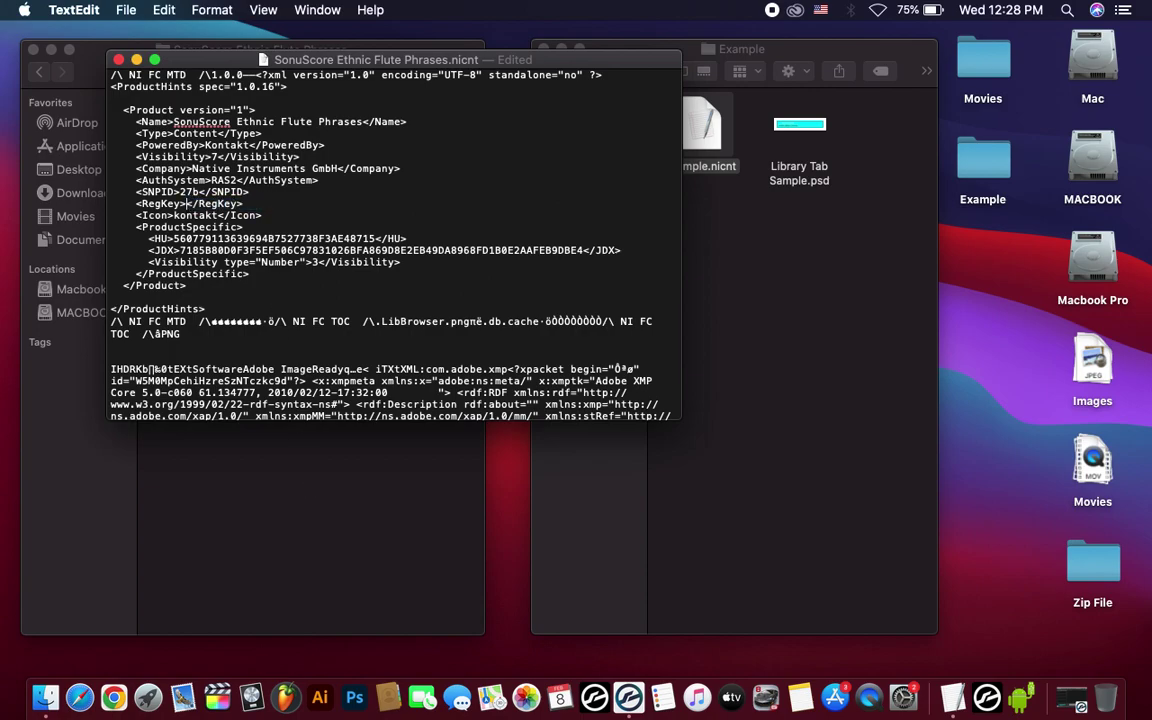
{"action": "key", "text": "super+v"}
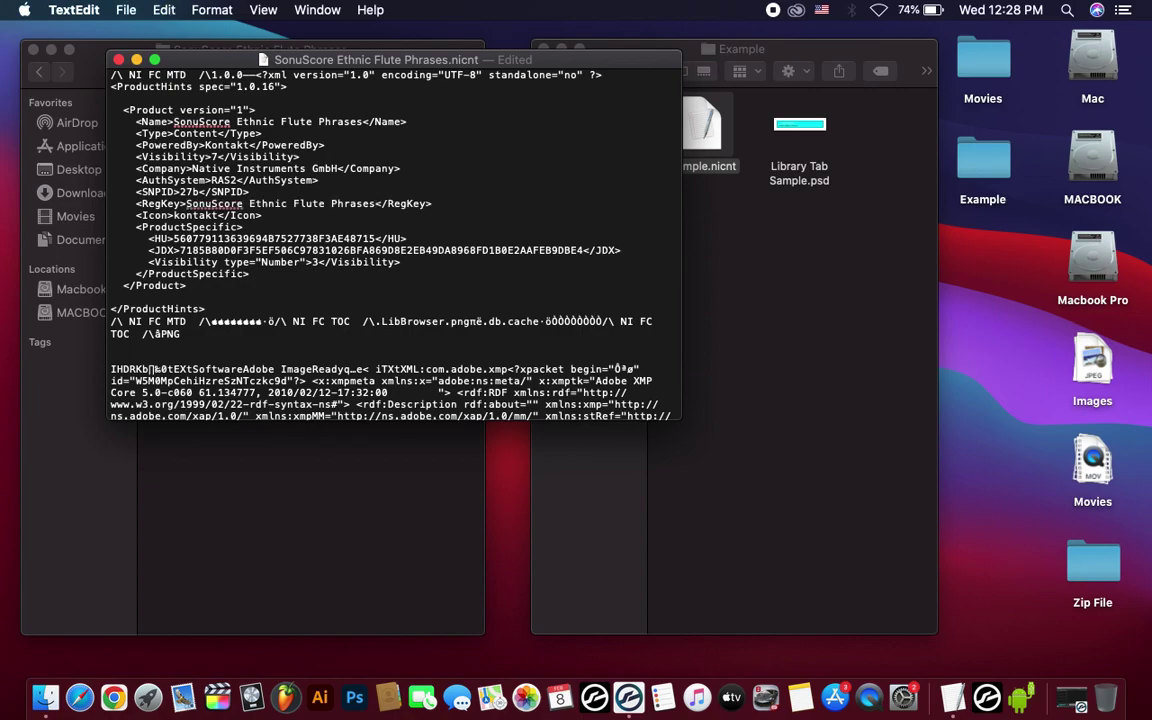
Change the SNPID from 27b to 45s, then save and close the .nicnt file
{"action": "left_click", "coordinate": [182, 192]}
{"action": "key", "text": "Right"}
{"action": "key", "text": "Right"}
{"action": "key", "text": "Right"}
{"action": "key", "text": "BackSpace"}
{"action": "key", "text": "BackSpace"}
{"action": "key", "text": "BackSpace"}
{"action": "type", "text": "45s"}
{"action": "key", "text": "super+s"}
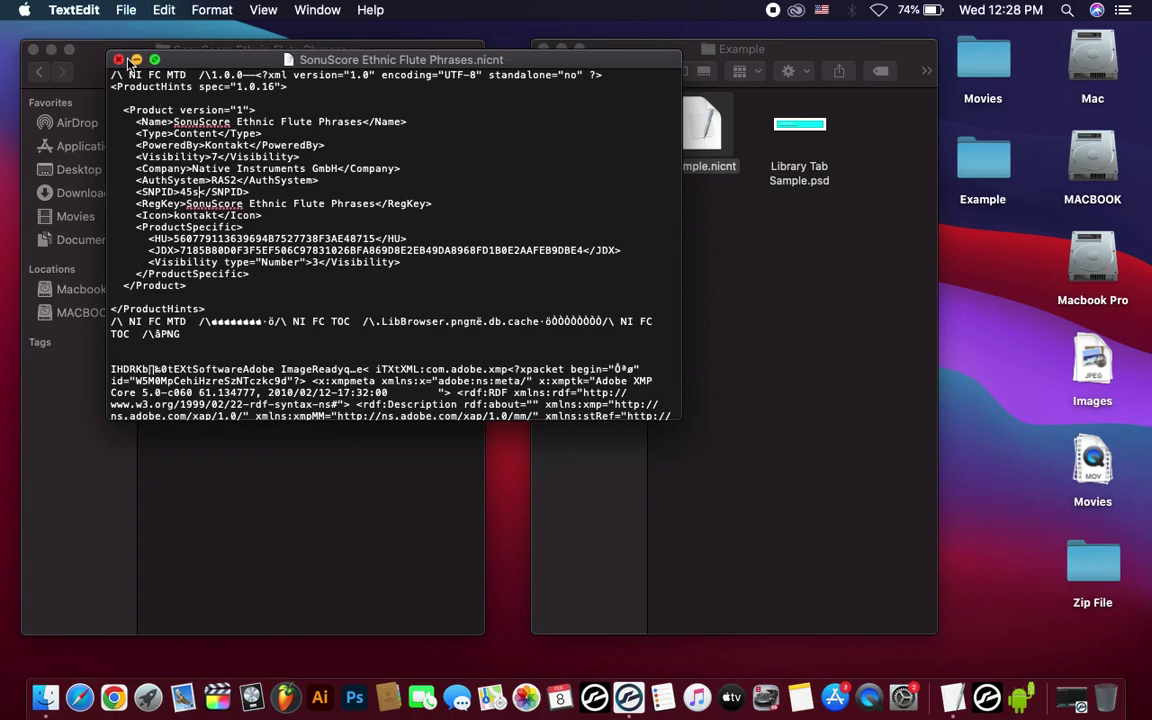
{"action": "left_click", "coordinate": [124, 11]}
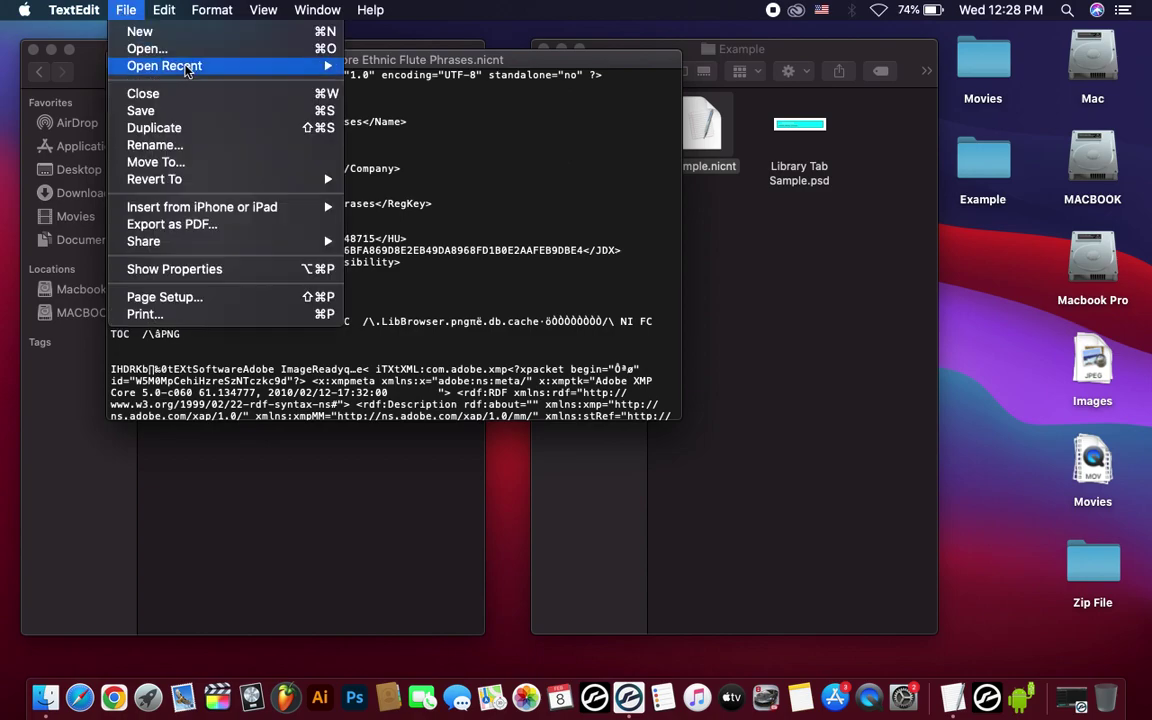
{"action": "left_click", "coordinate": [167, 116]}
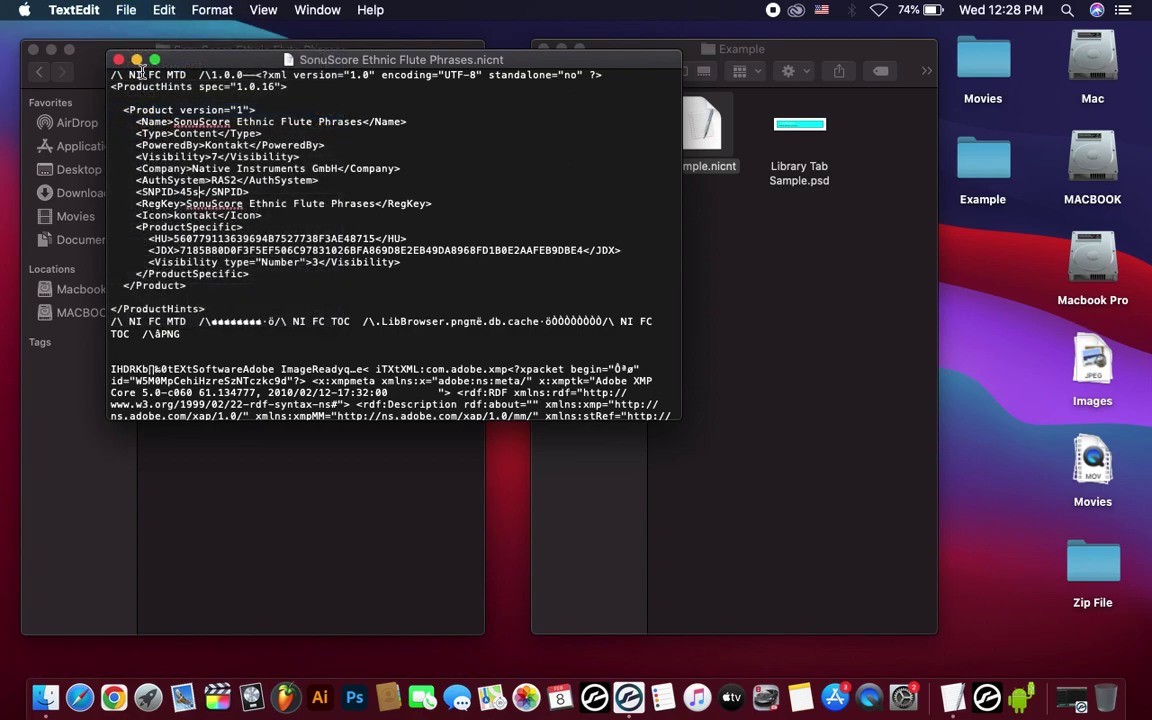
{"action": "key", "text": "super+w"}
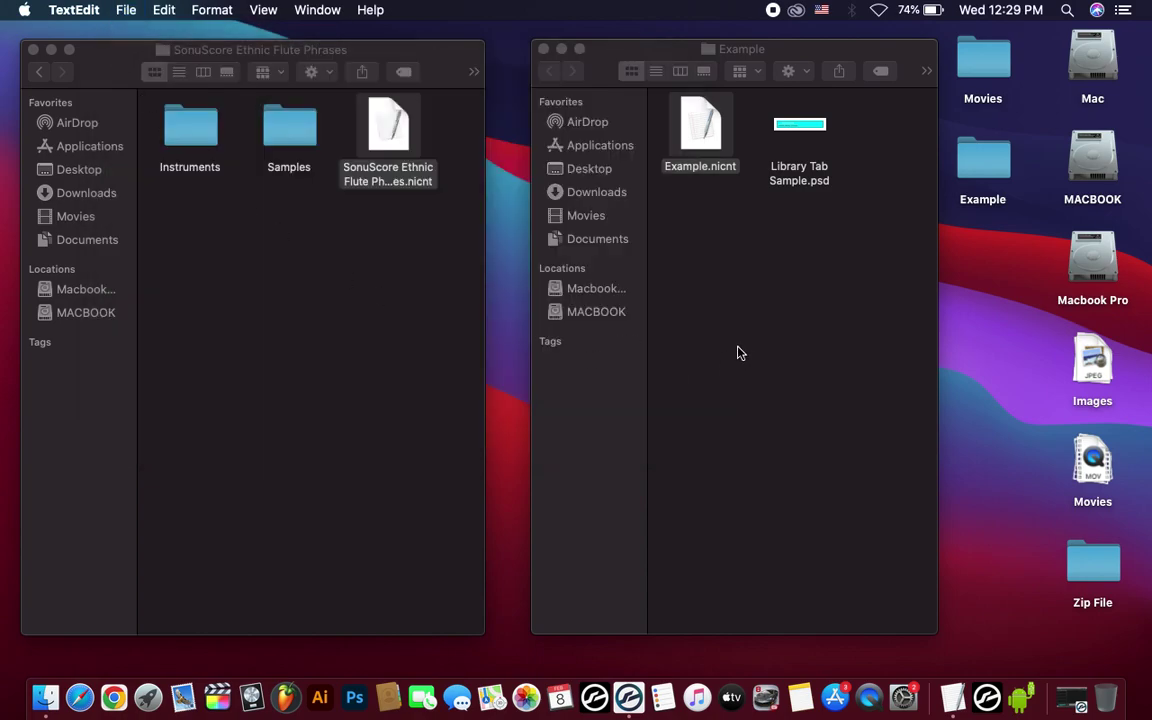
Launch Kontakt 5, add the SonuScore Ethnic Flute Phrases folder with the account password, then minimize Kontakt
{"action": "left_click", "coordinate": [295, 358]}
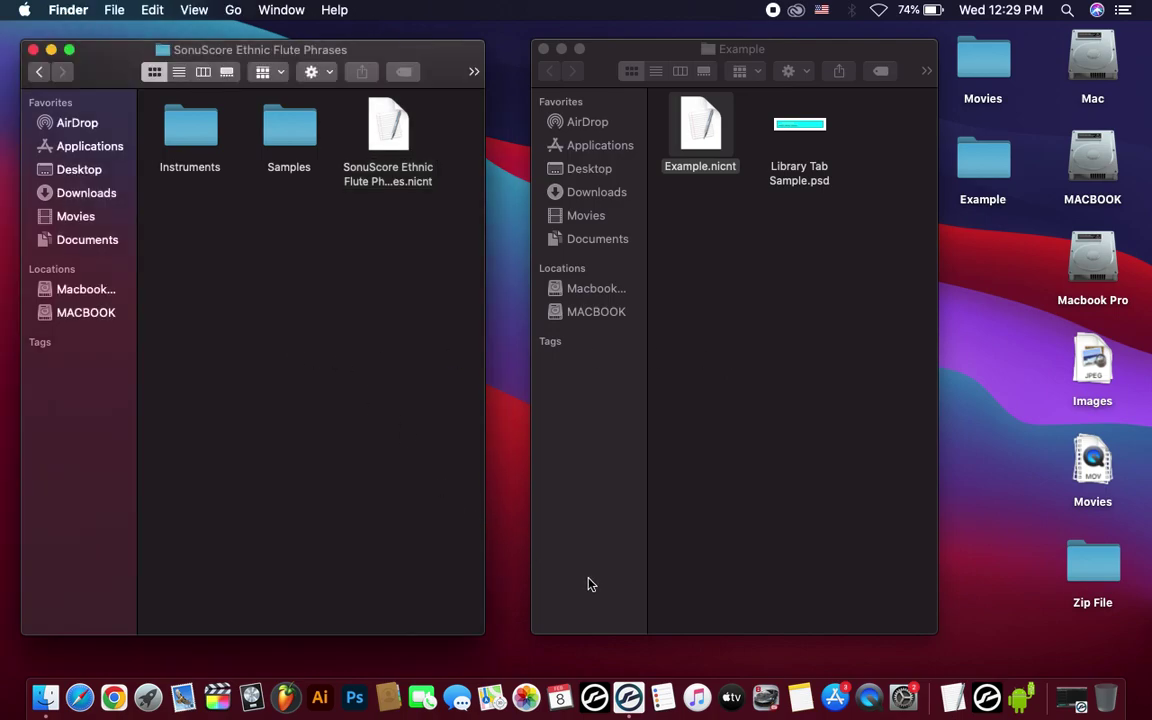
{"action": "left_click", "coordinate": [628, 697]}
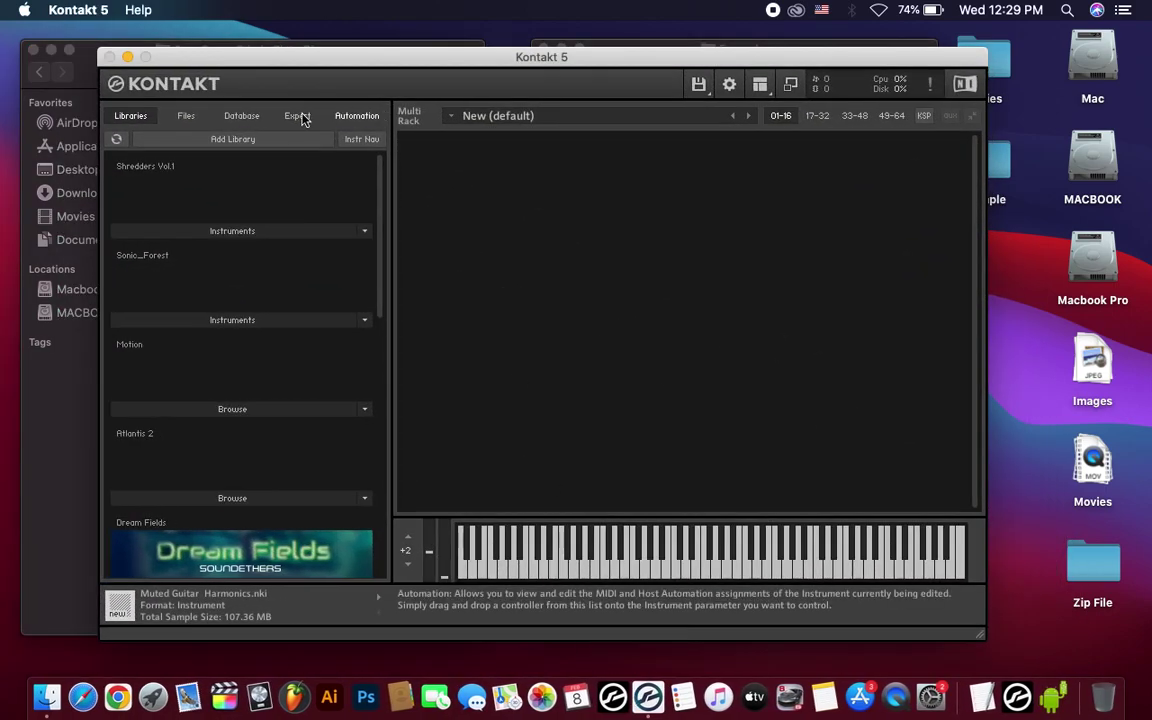
{"action": "left_click", "coordinate": [226, 140]}
{"action": "left_click", "coordinate": [409, 164]}
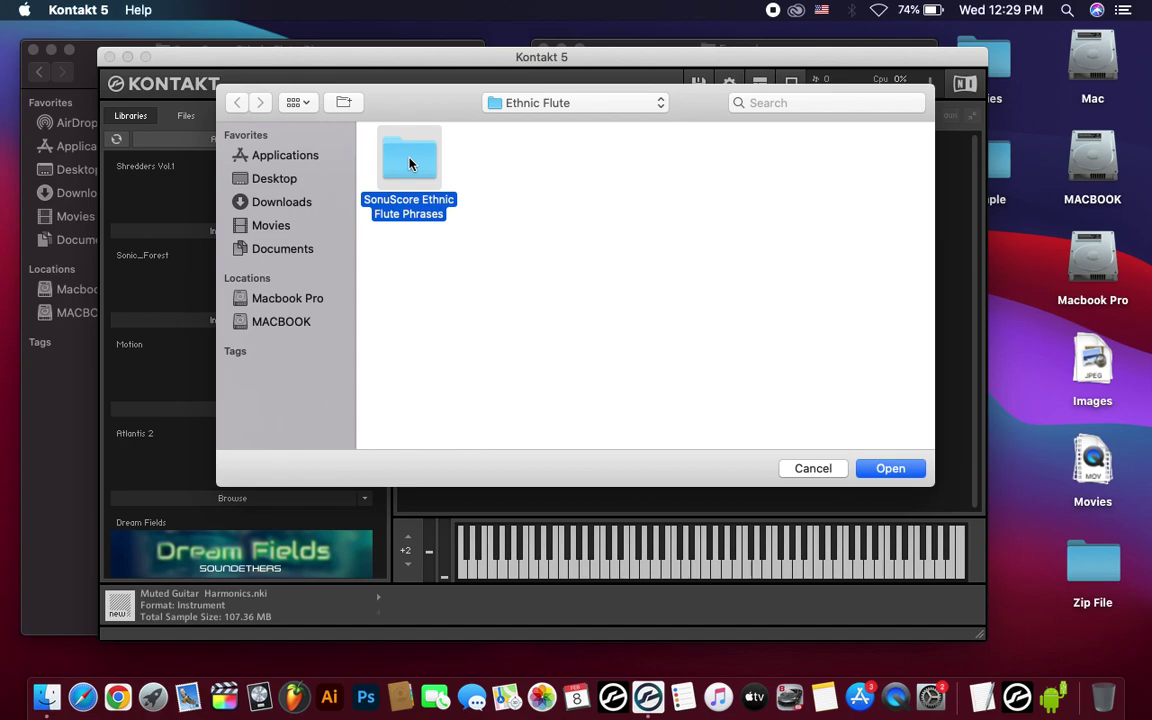
{"action": "left_click", "coordinate": [889, 469]}
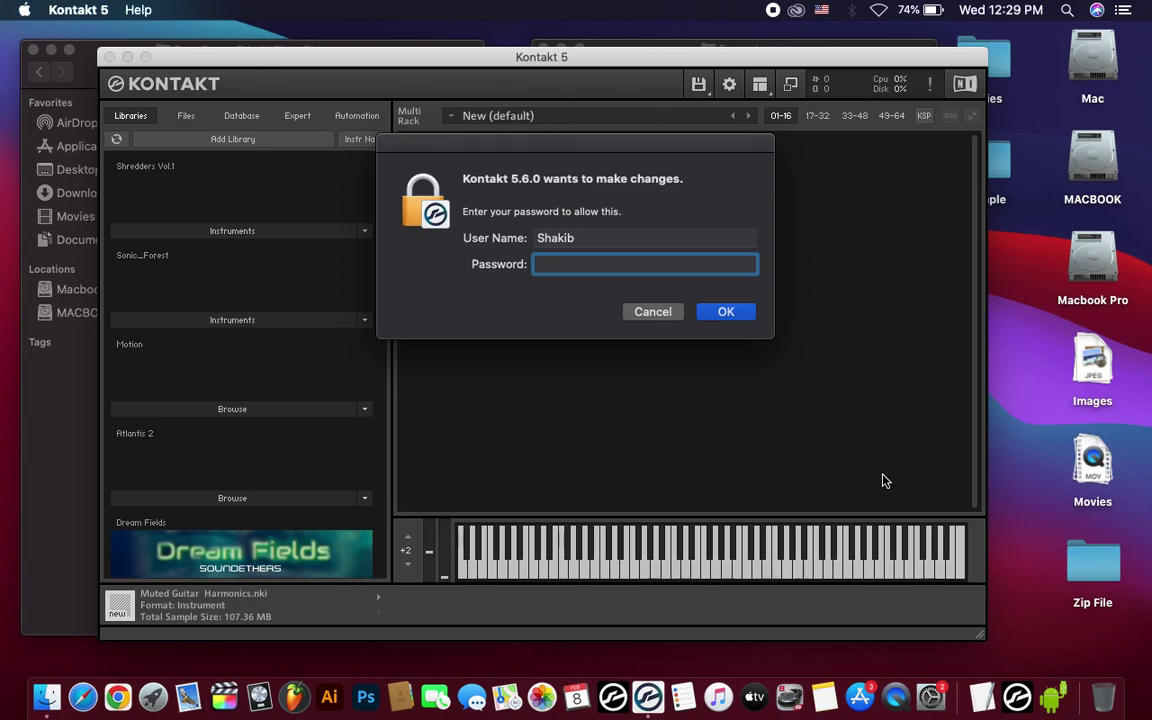
{"action": "type", "text": "••••••••"}
{"action": "key", "text": "Return"}
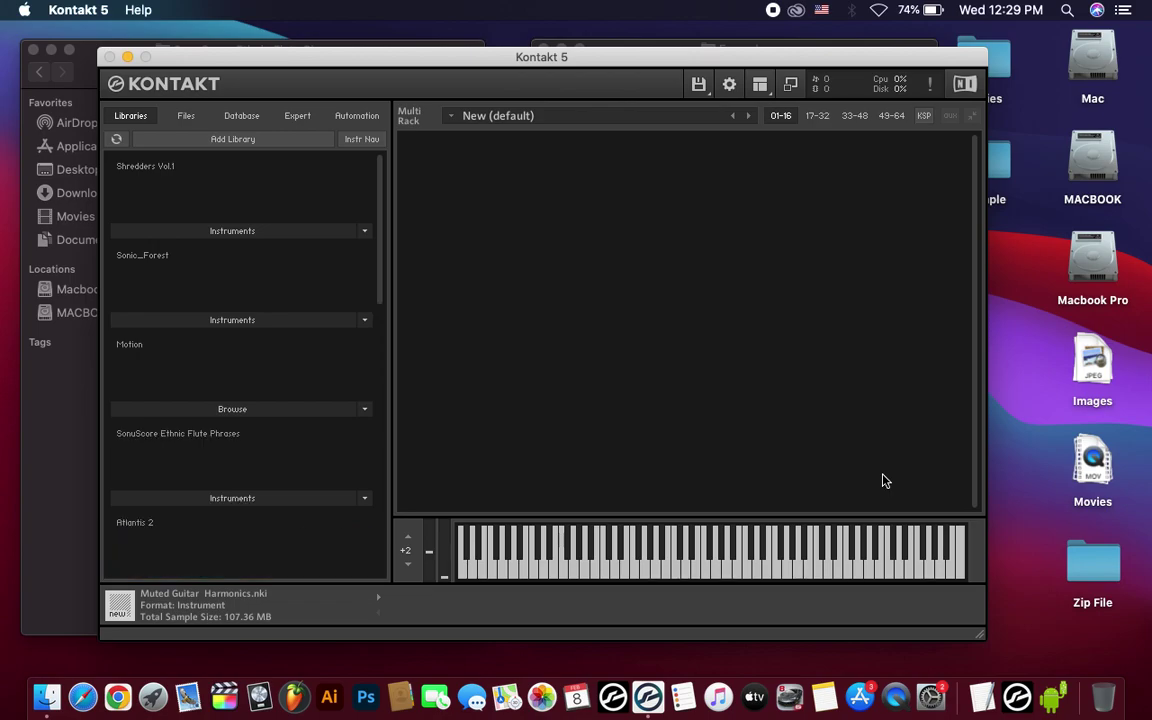
{"action": "left_click_drag", "start_coordinate": [380, 267], "coordinate": [385, 380]}
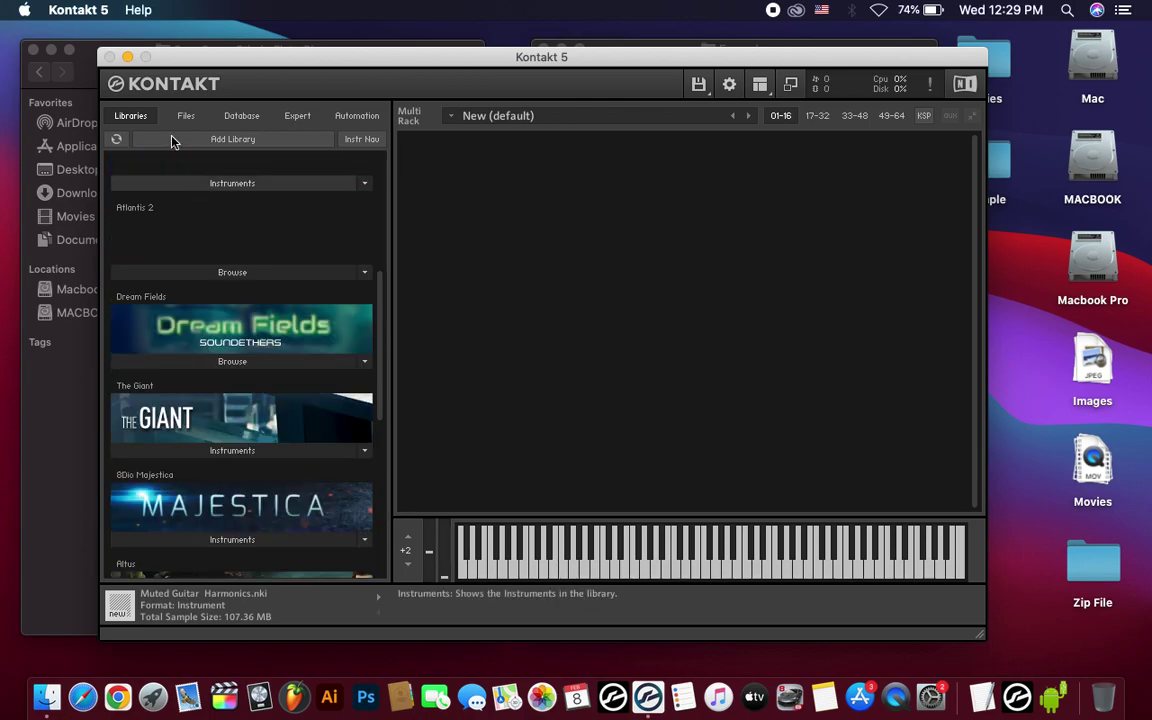
{"action": "left_click", "coordinate": [127, 57]}
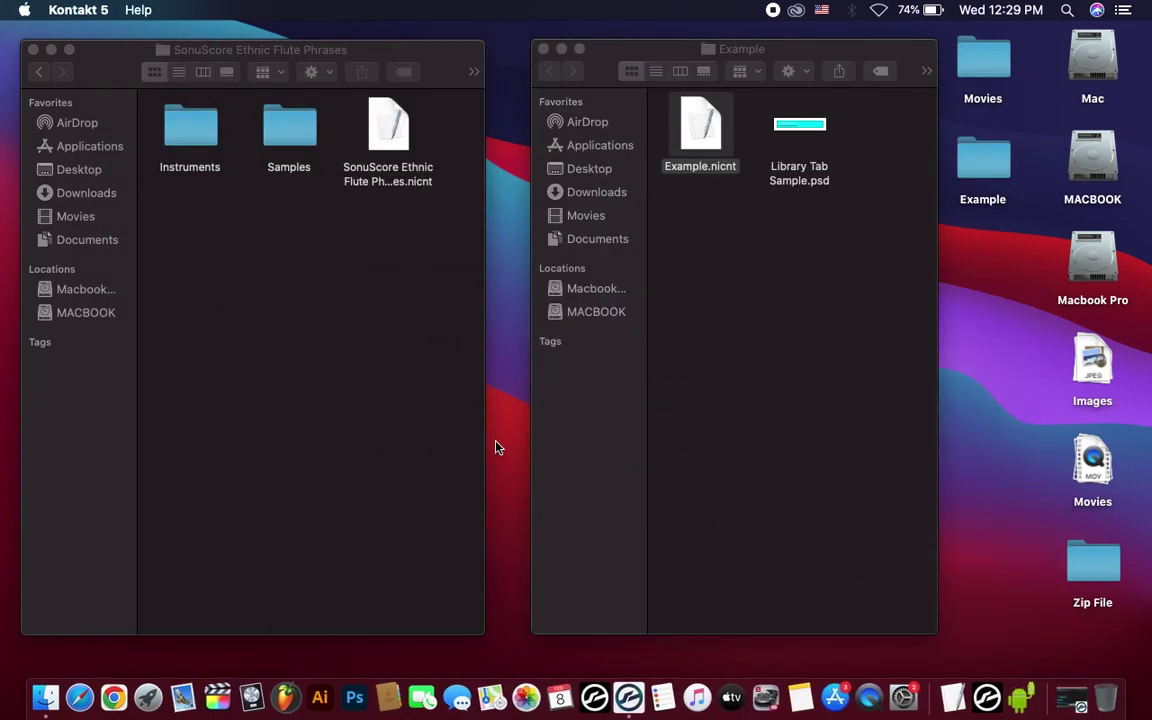
Minimize both Finder windows and launch Kontakt Player, allowing access to Documents and Desktop
{"action": "left_click", "coordinate": [512, 455]}
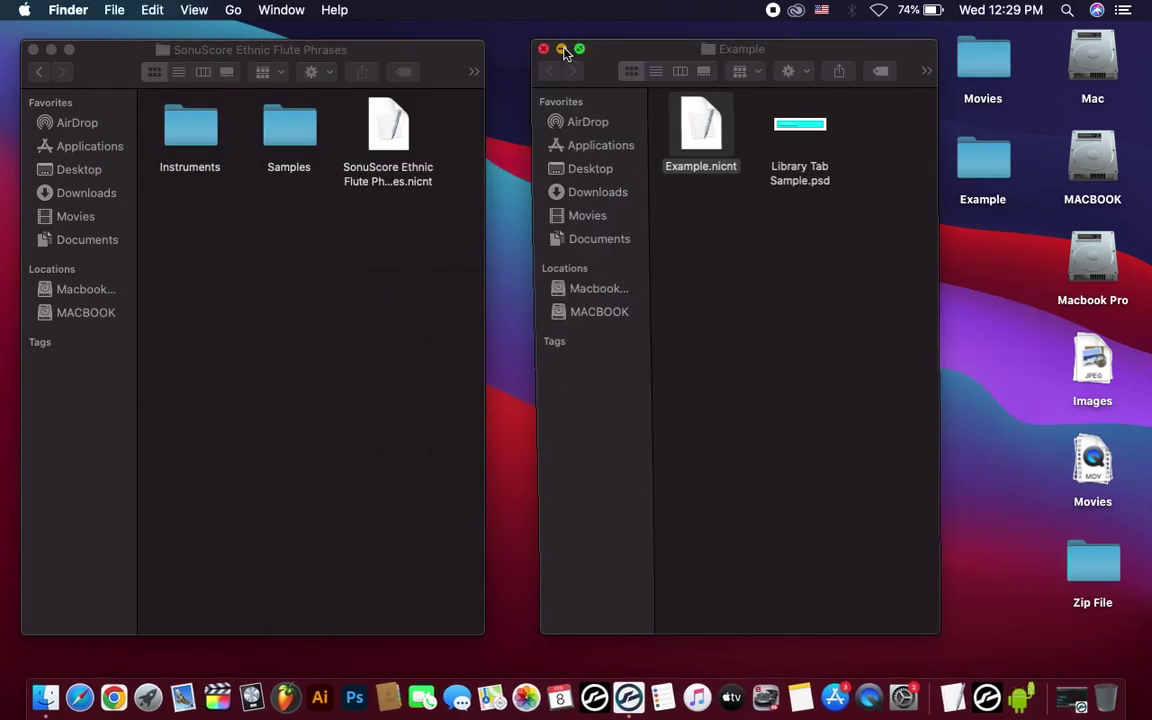
{"action": "left_click", "coordinate": [562, 49]}
{"action": "left_click", "coordinate": [51, 50]}
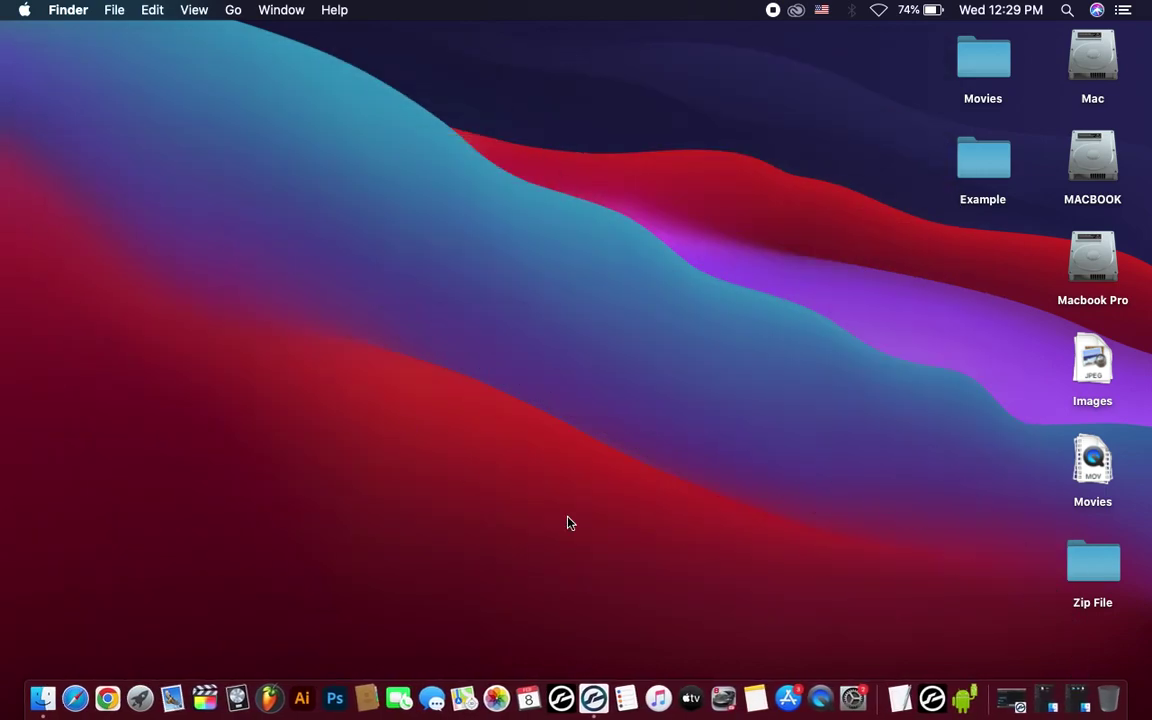
{"action": "left_click", "coordinate": [560, 700]}
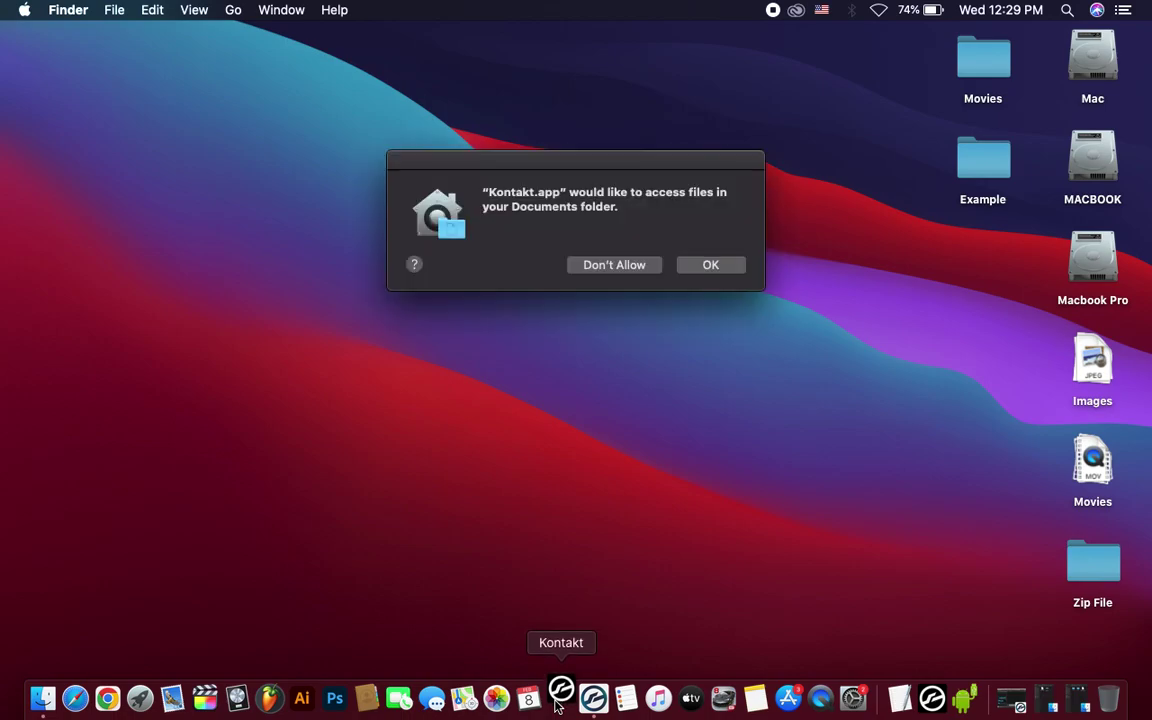
{"action": "left_click", "coordinate": [701, 265]}
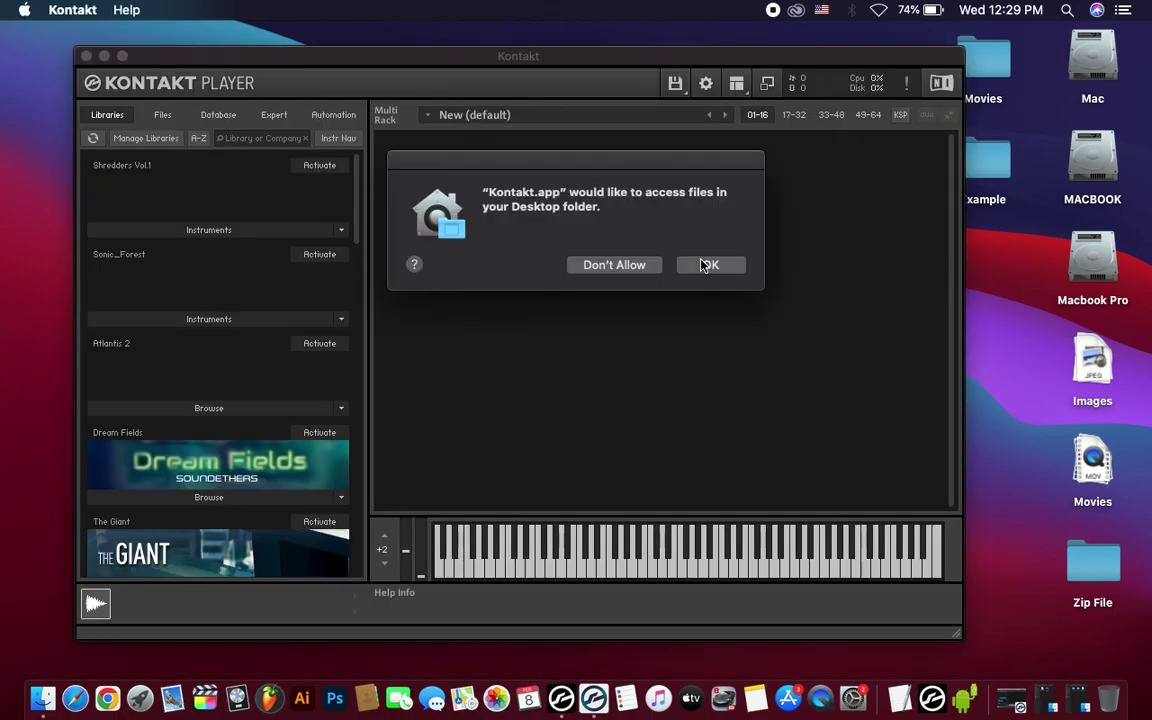
{"action": "left_click", "coordinate": [704, 265]}
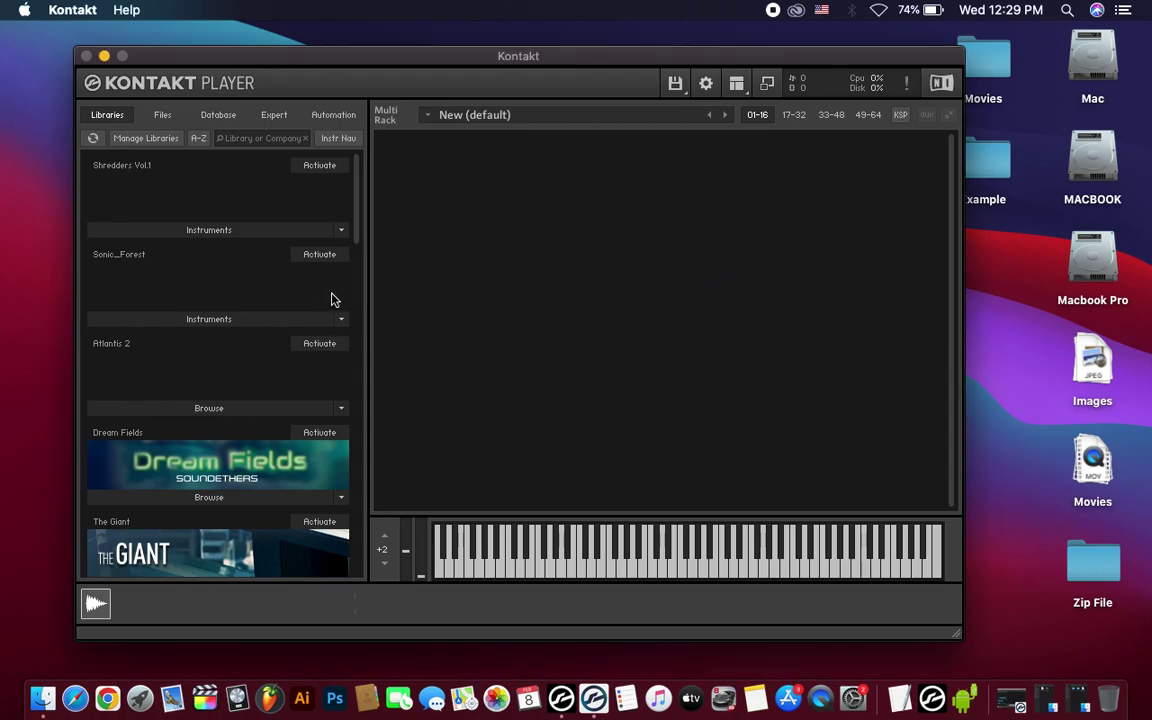
Scroll through the Libraries list, briefly expanding and collapsing Sonic_Forest's instruments
{"action": "left_click_drag", "start_coordinate": [355, 234], "coordinate": [343, 567]}
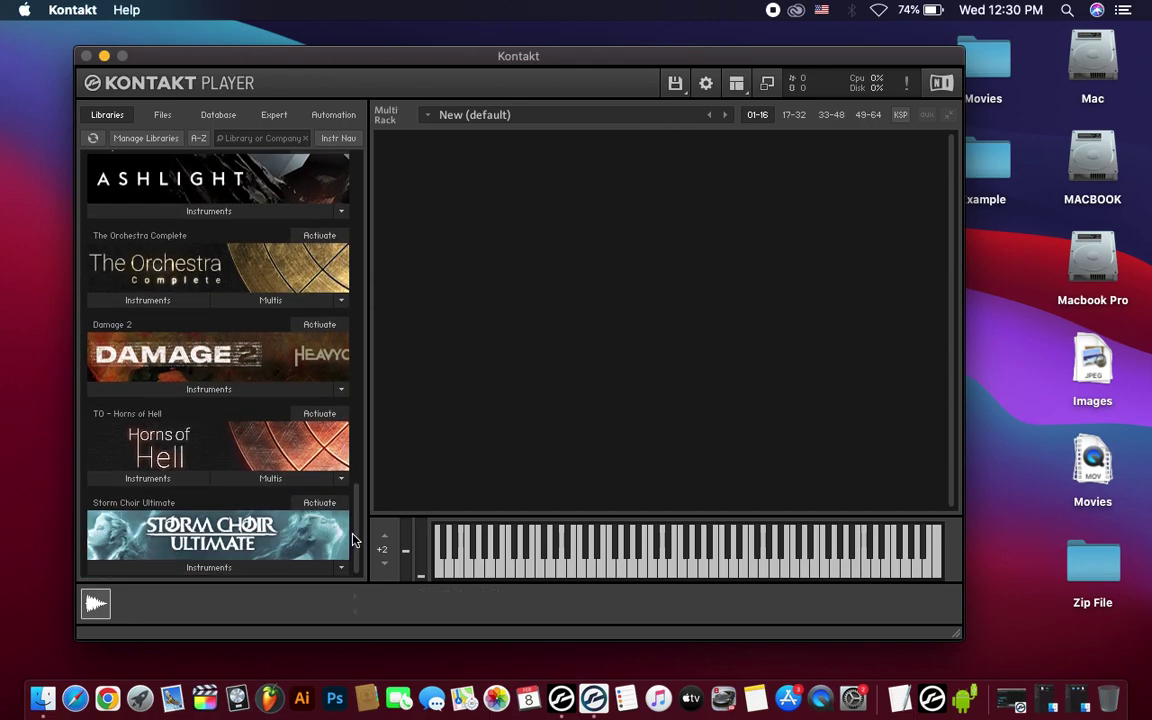
{"action": "left_click_drag", "start_coordinate": [358, 543], "coordinate": [358, 192]}
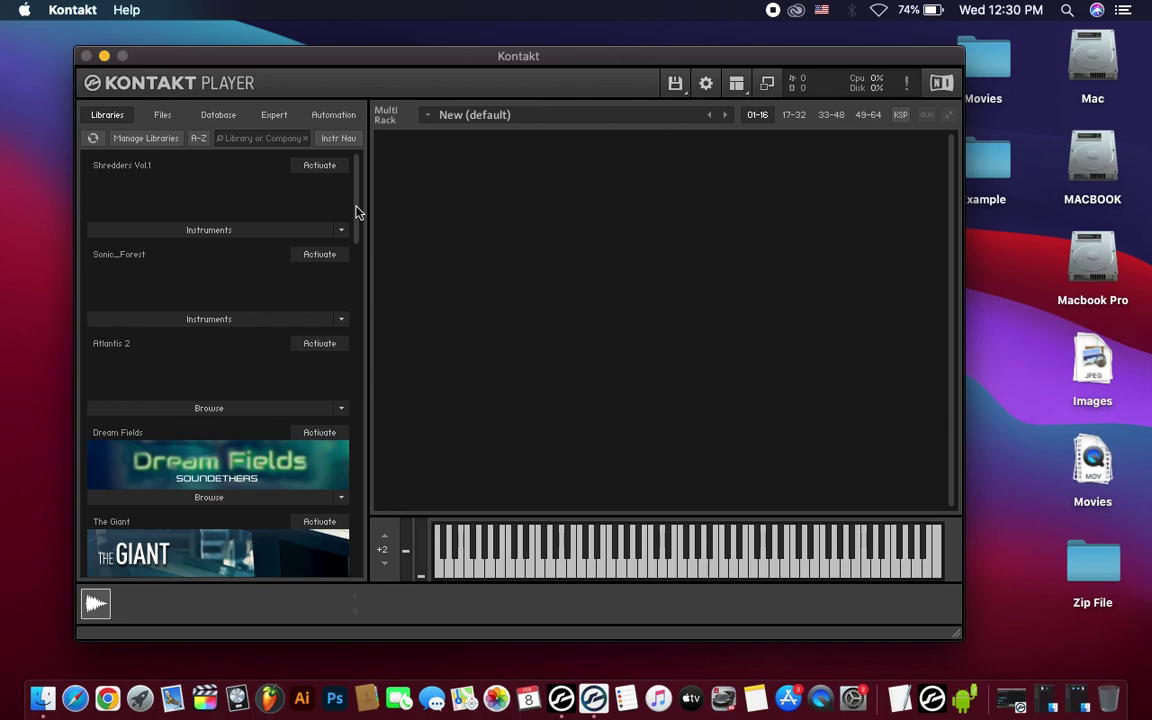
{"action": "left_click", "coordinate": [231, 321]}
{"action": "left_click", "coordinate": [143, 236]}
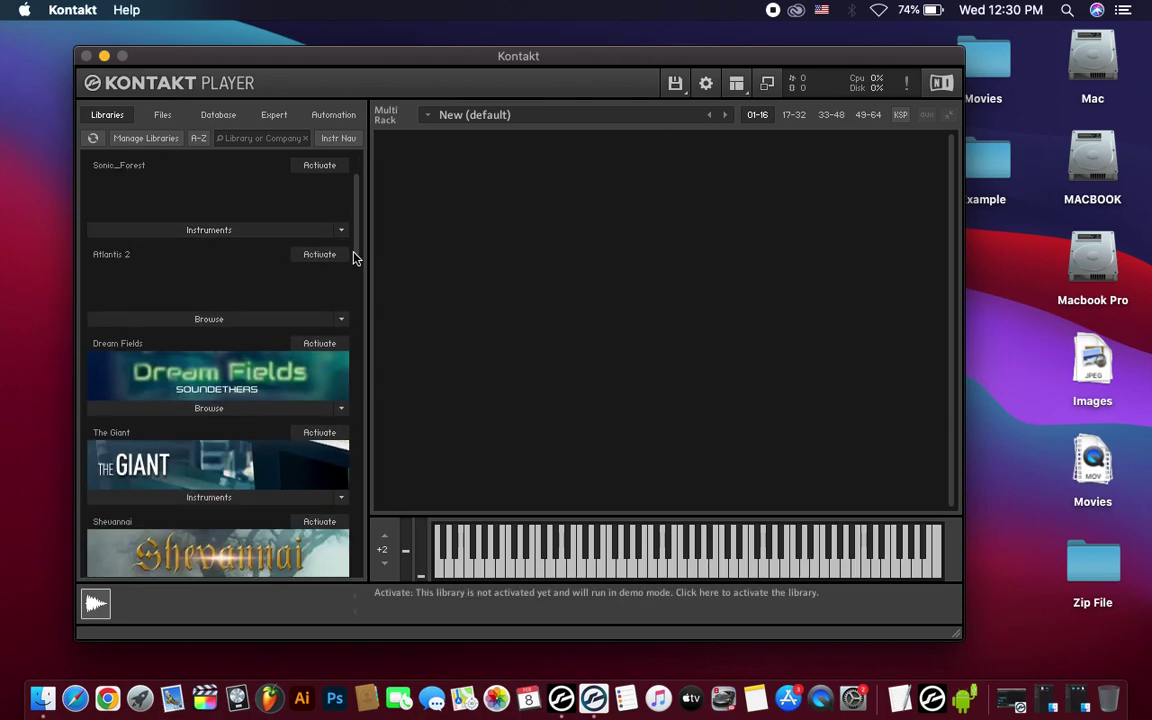
{"action": "left_click_drag", "start_coordinate": [355, 252], "coordinate": [355, 589]}
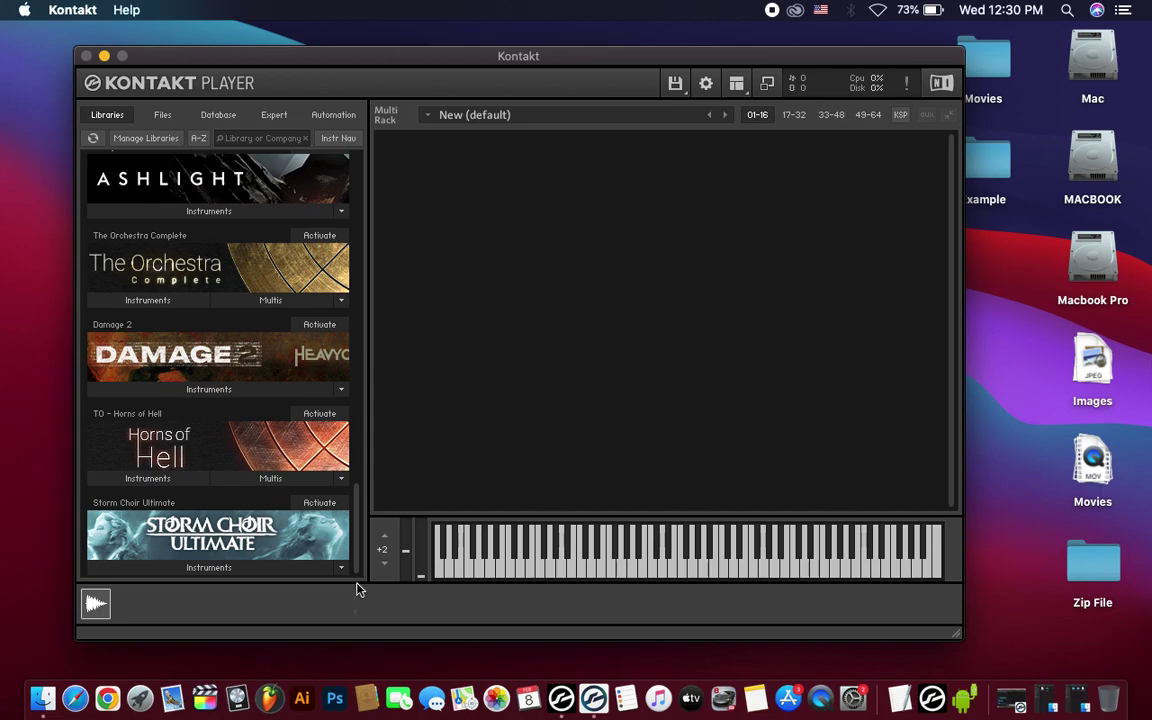
Close the Kontakt Player window and quit both Kontakt Player and Kontakt 5 from the Dock
{"action": "left_click", "coordinate": [87, 56]}
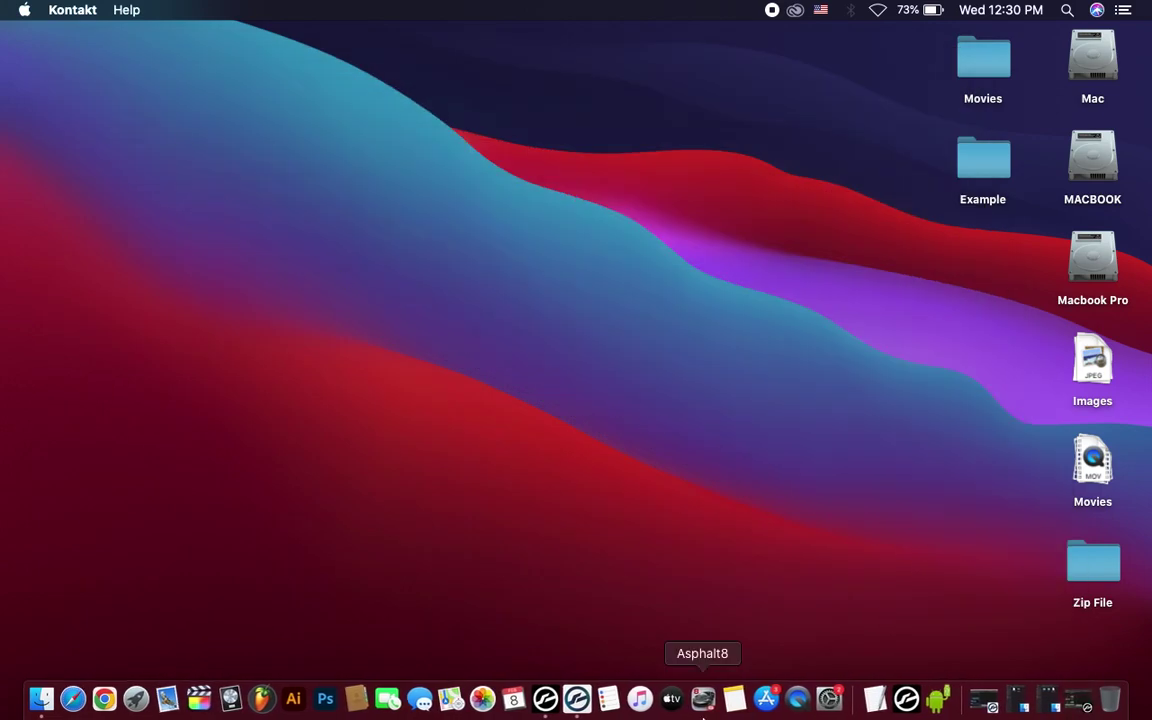
{"action": "right_click", "coordinate": [541, 703]}
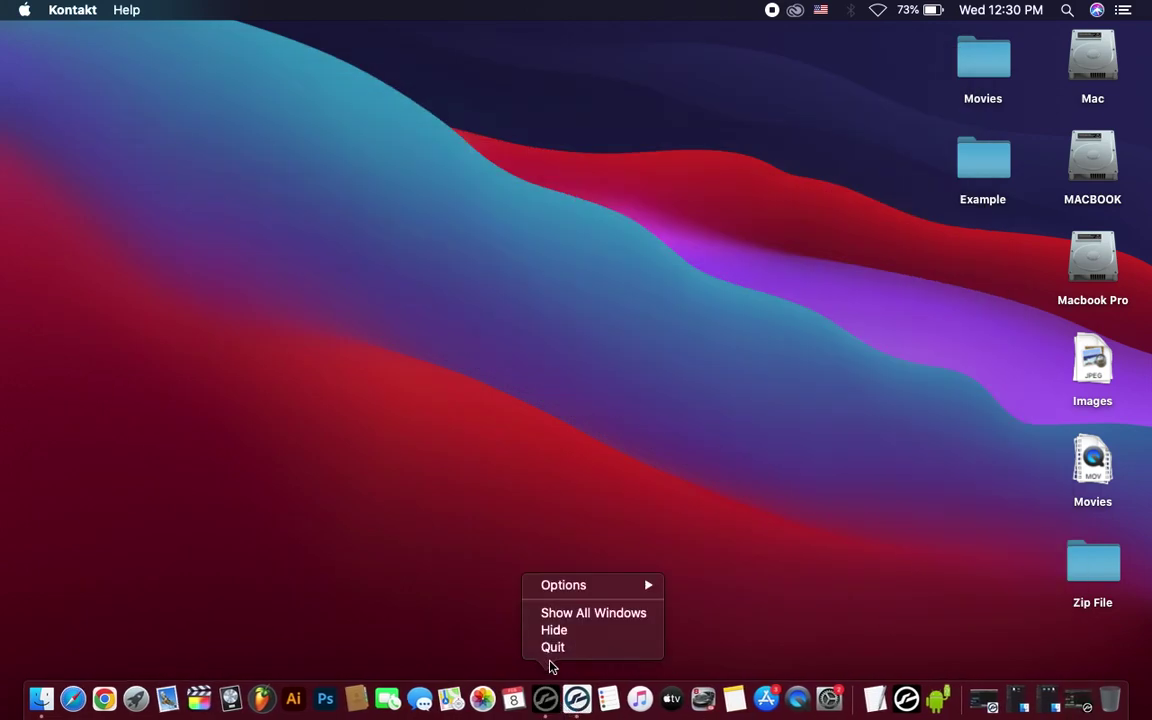
{"action": "left_click", "coordinate": [549, 645]}
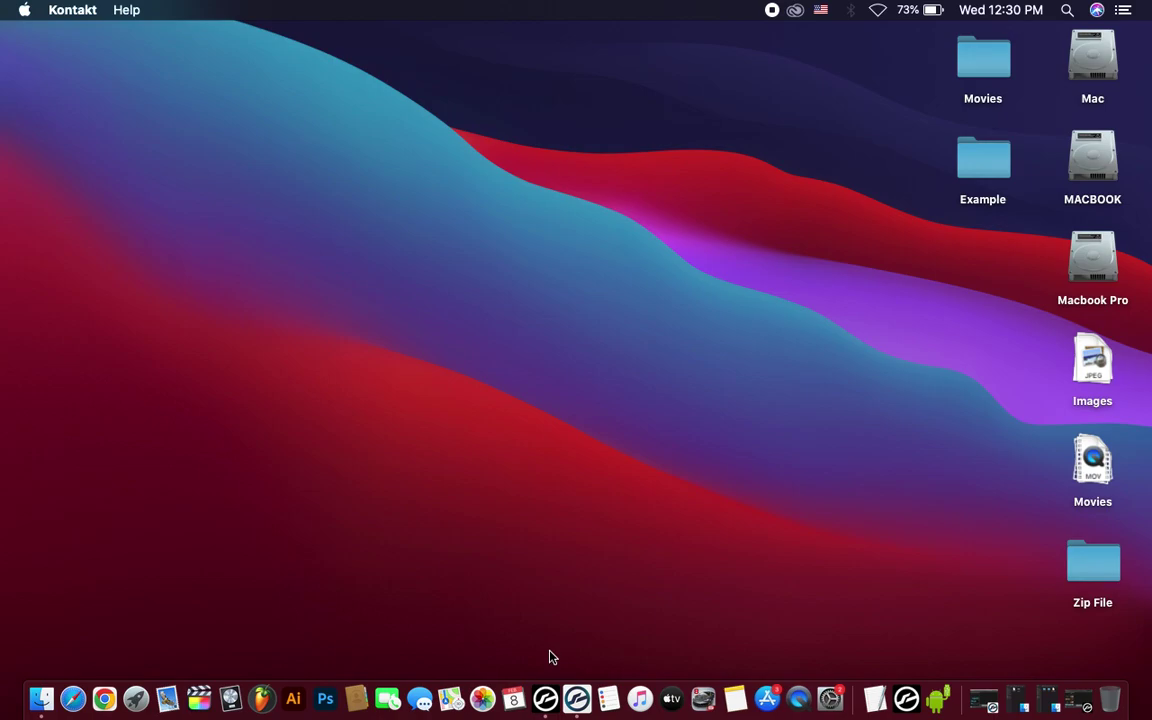
{"action": "right_click", "coordinate": [594, 701]}
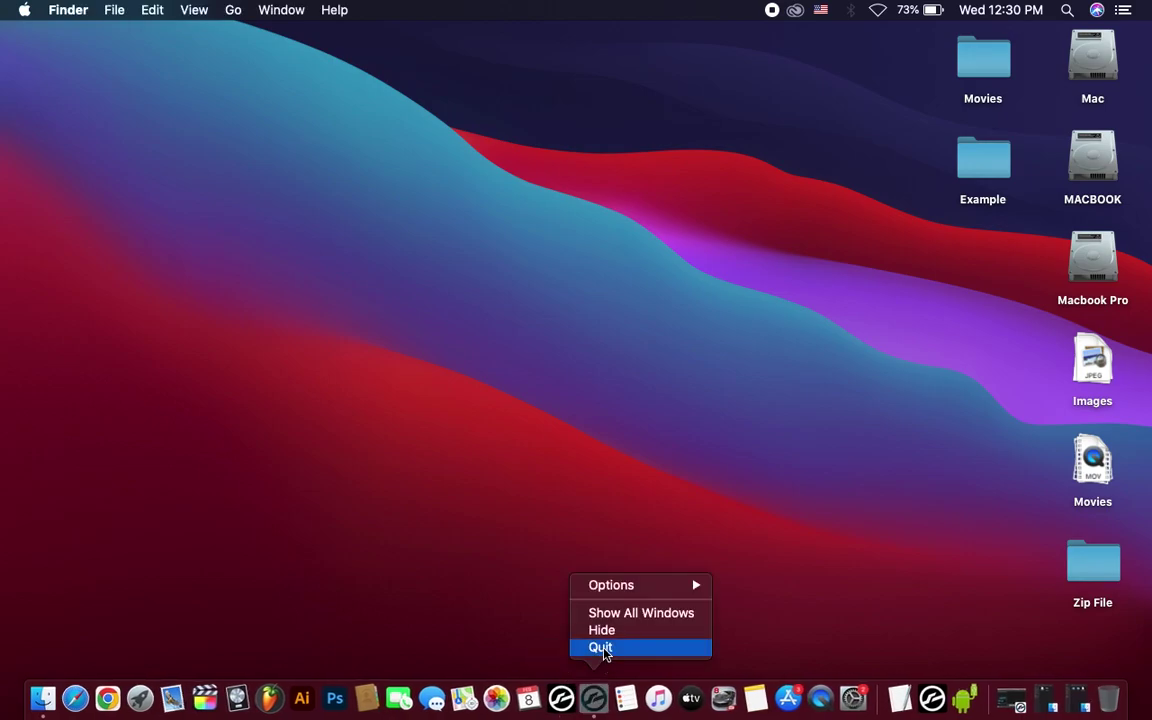
{"action": "left_click", "coordinate": [602, 648]}
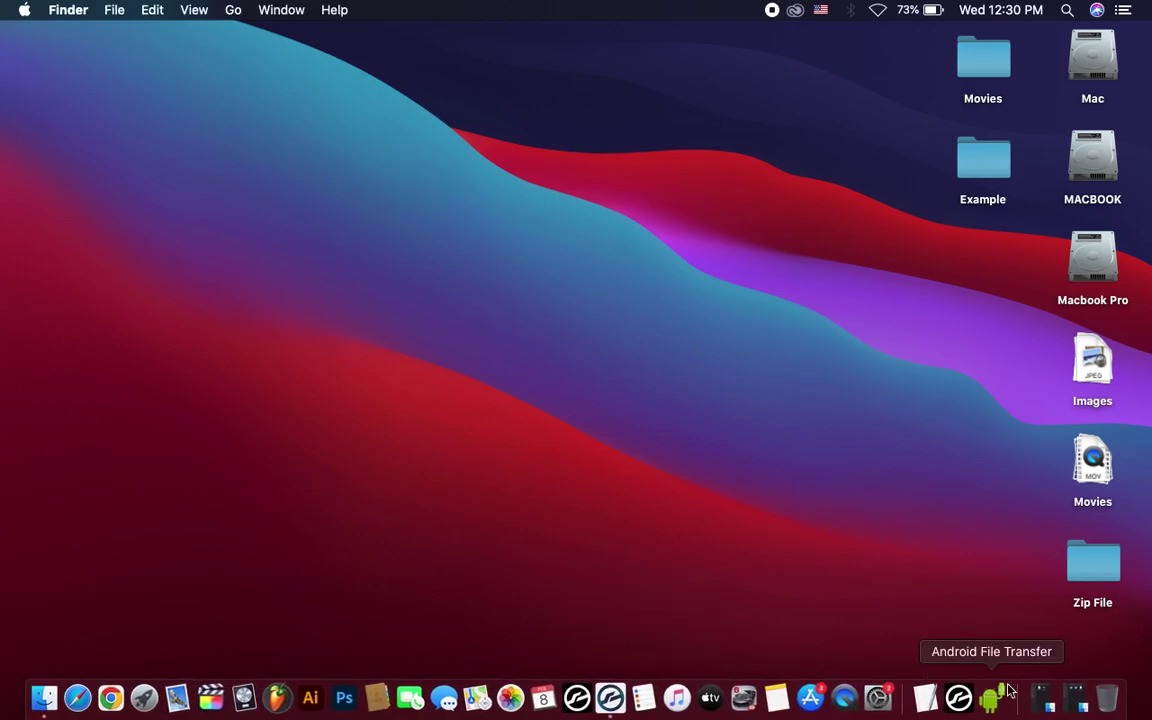
Restore the SonuScore Finder window, go up to Ethnic Flute, and select the library folder
{"action": "left_click", "coordinate": [1038, 700]}
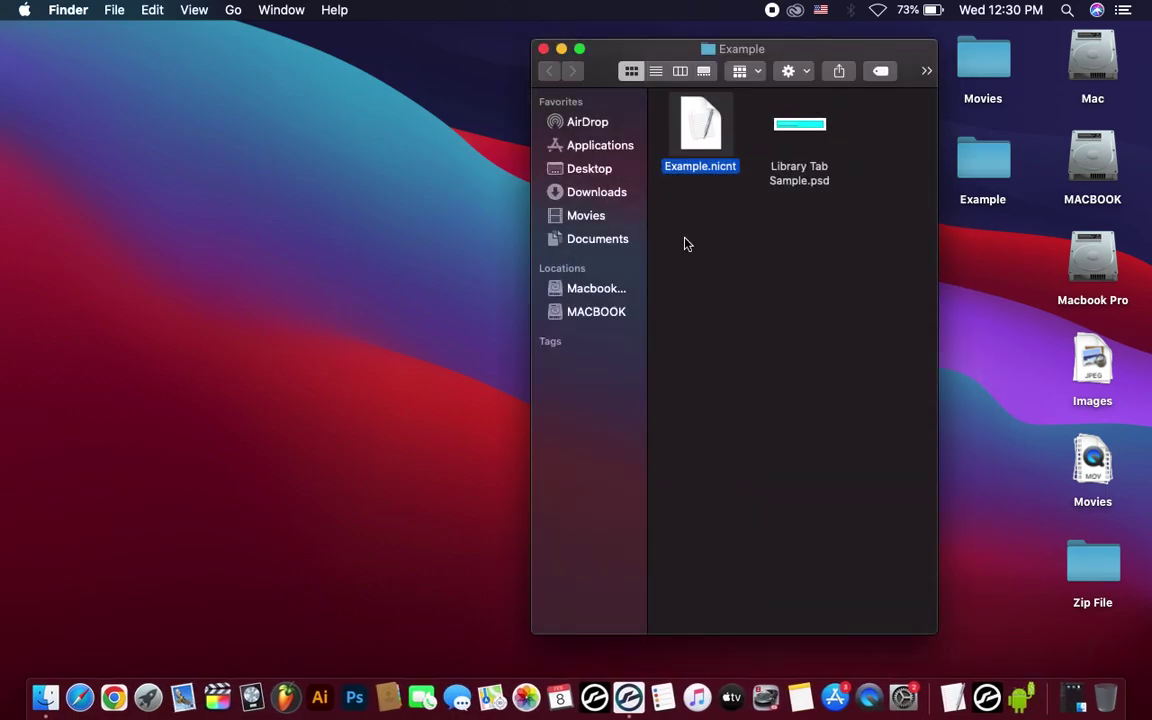
{"action": "left_click", "coordinate": [561, 49]}
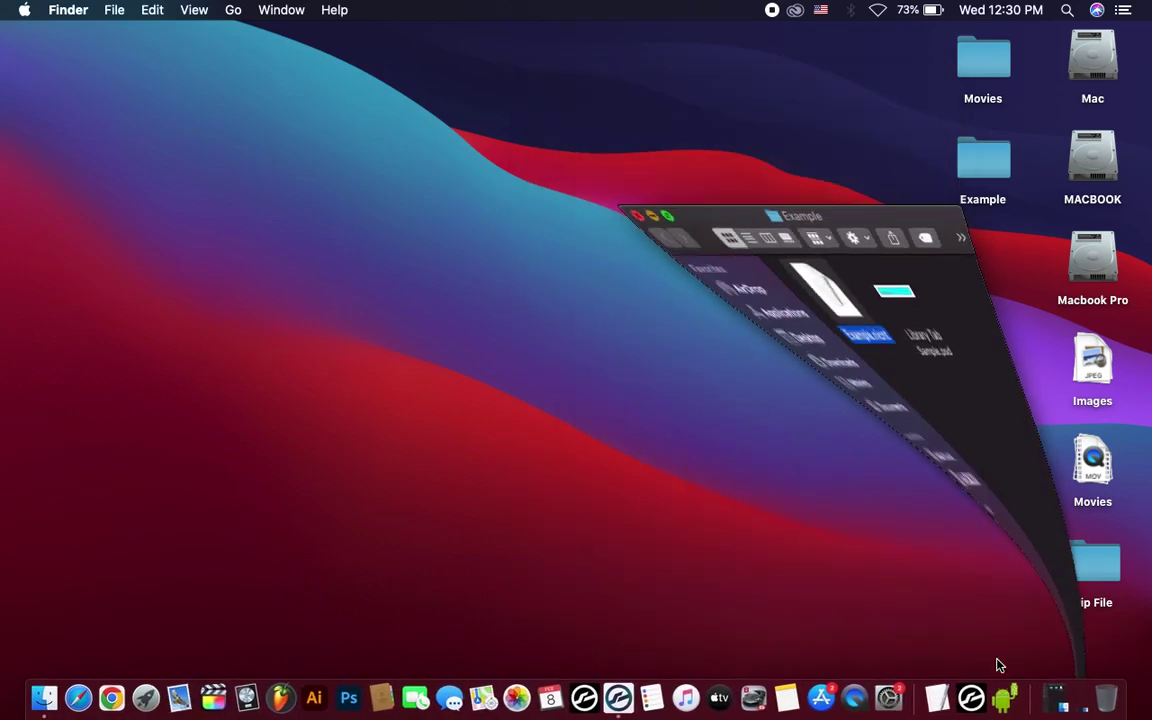
{"action": "left_click", "coordinate": [1041, 698]}
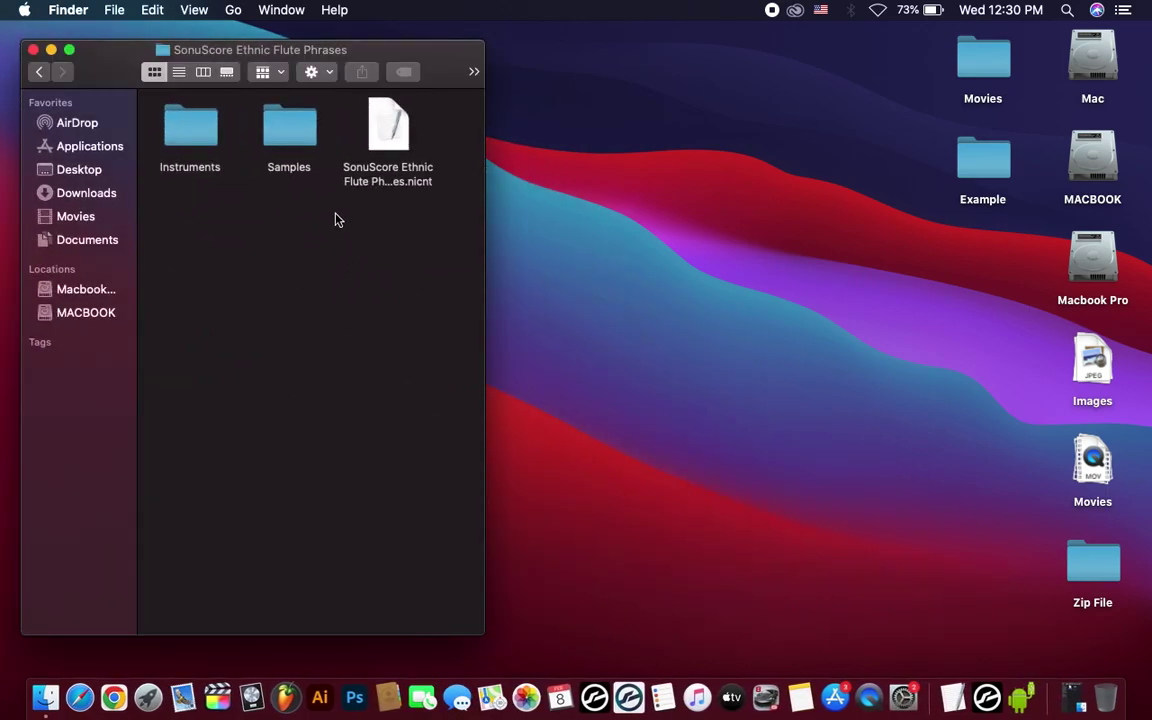
{"action": "left_click", "coordinate": [39, 73]}
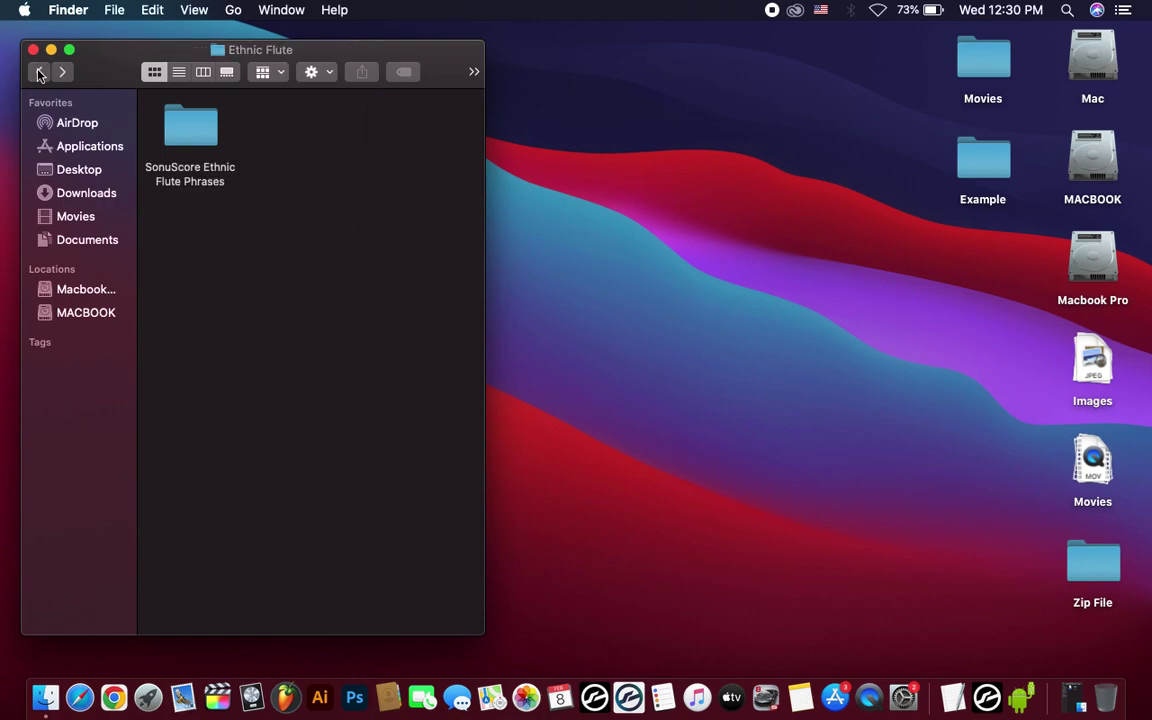
{"action": "left_click", "coordinate": [181, 131]}
{"action": "right_click", "coordinate": [181, 131]}
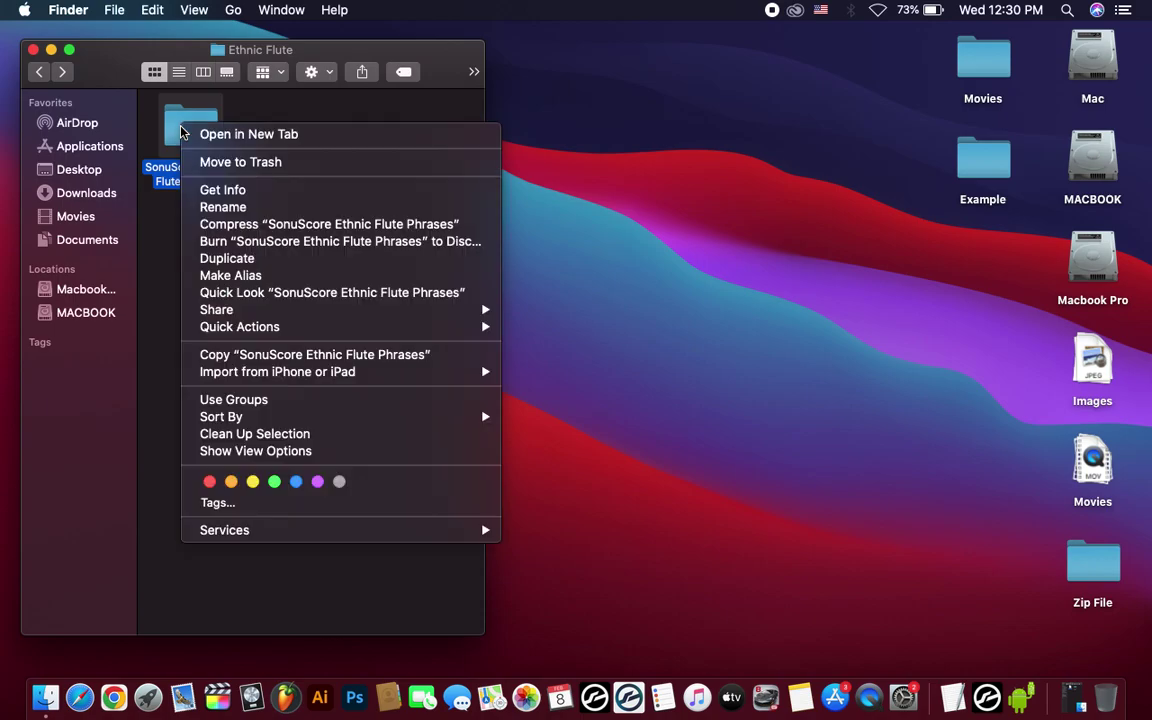
Rename the library folder from SonuScore Ethnic Flute Phrases to Ethnic Flute Phrases
{"action": "left_click", "coordinate": [222, 207]}
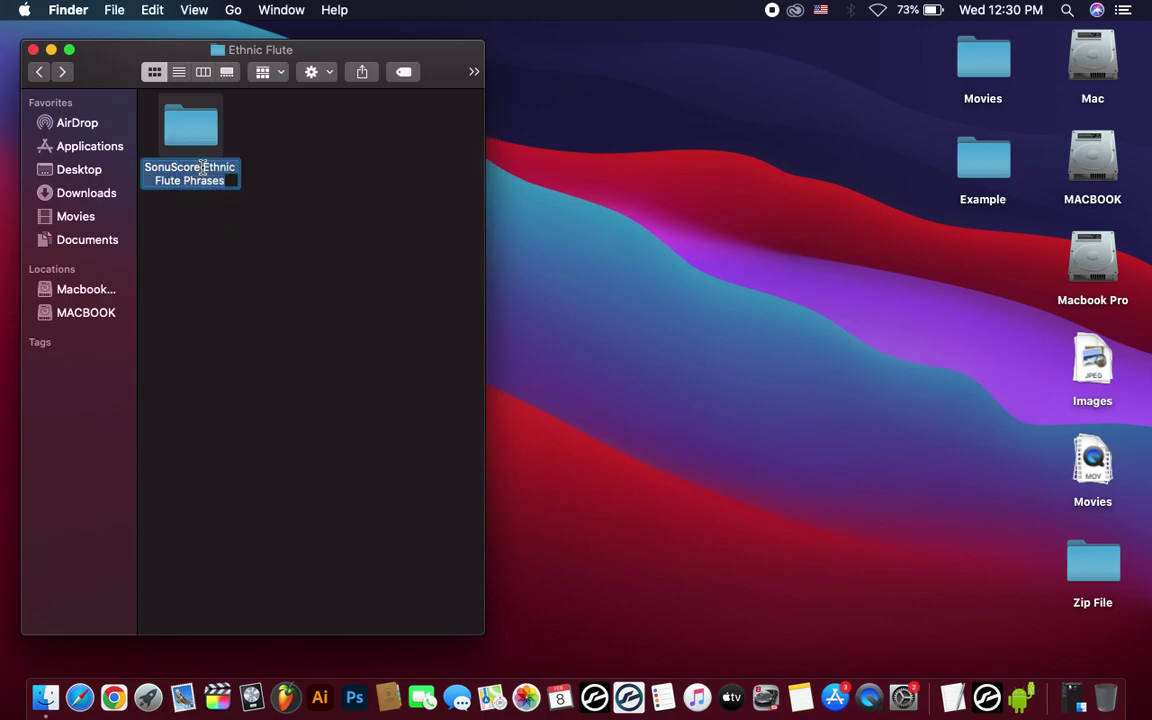
{"action": "left_click", "coordinate": [203, 167]}
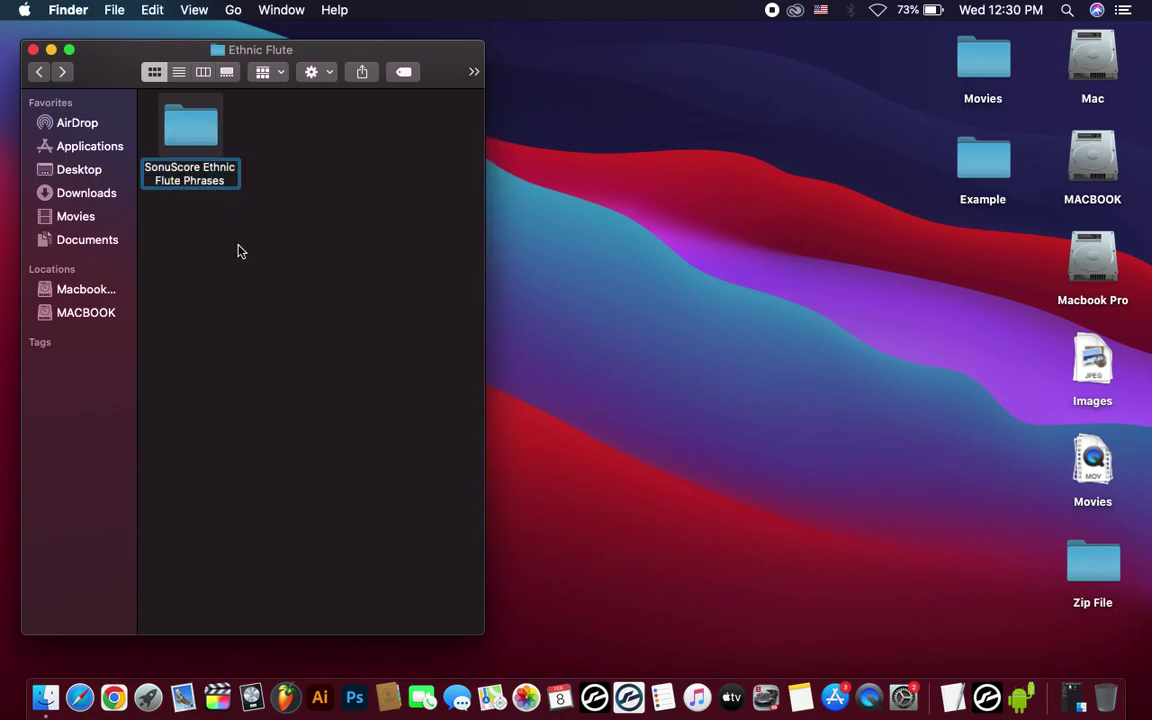
{"action": "key", "text": "BackSpace"}
{"action": "key", "text": "BackSpace"}
{"action": "key", "text": "BackSpace"}
{"action": "key", "text": "BackSpace"}
{"action": "key", "text": "BackSpace"}
{"action": "key", "text": "BackSpace"}
{"action": "key", "text": "BackSpace"}
{"action": "key", "text": "BackSpace"}
{"action": "key", "text": "BackSpace"}
{"action": "key", "text": "BackSpace"}
{"action": "key", "text": "super+Down"}
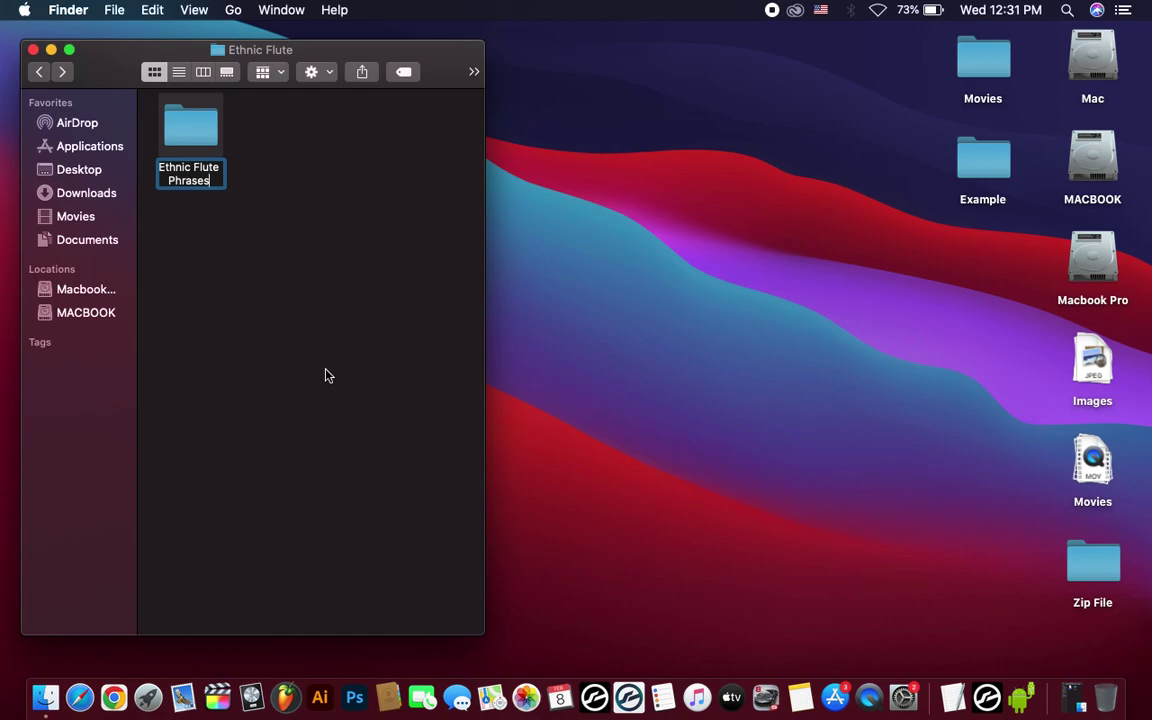
{"action": "key", "text": "Return"}
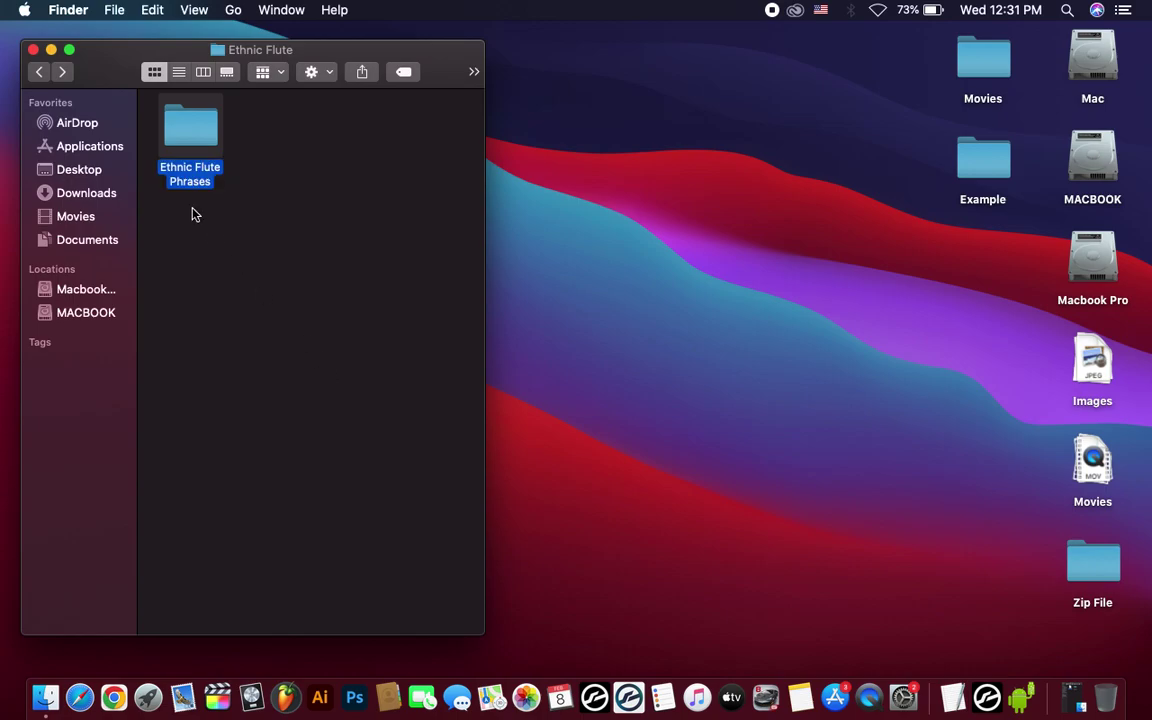
Inside the folder, rename the .nicnt file to Ethnic Flute Phrases.nicnt by deleting the SonuScore prefix
{"action": "double_click", "coordinate": [181, 127]}
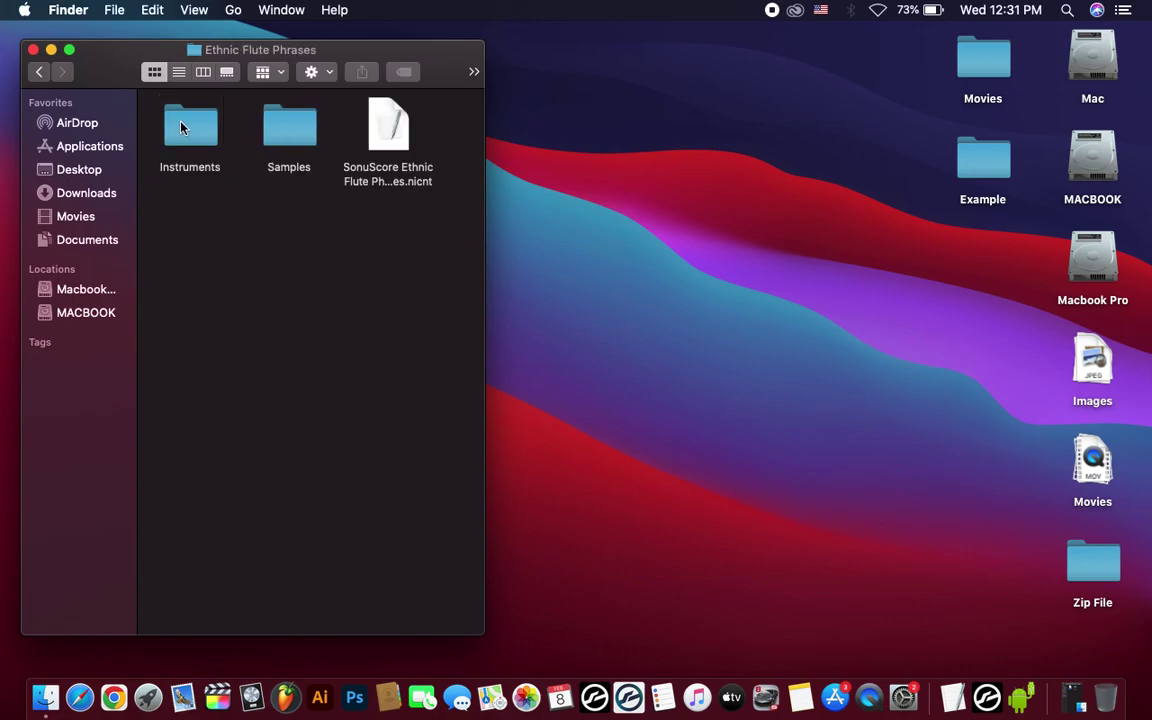
{"action": "left_click", "coordinate": [380, 182]}
{"action": "right_click", "coordinate": [381, 181]}
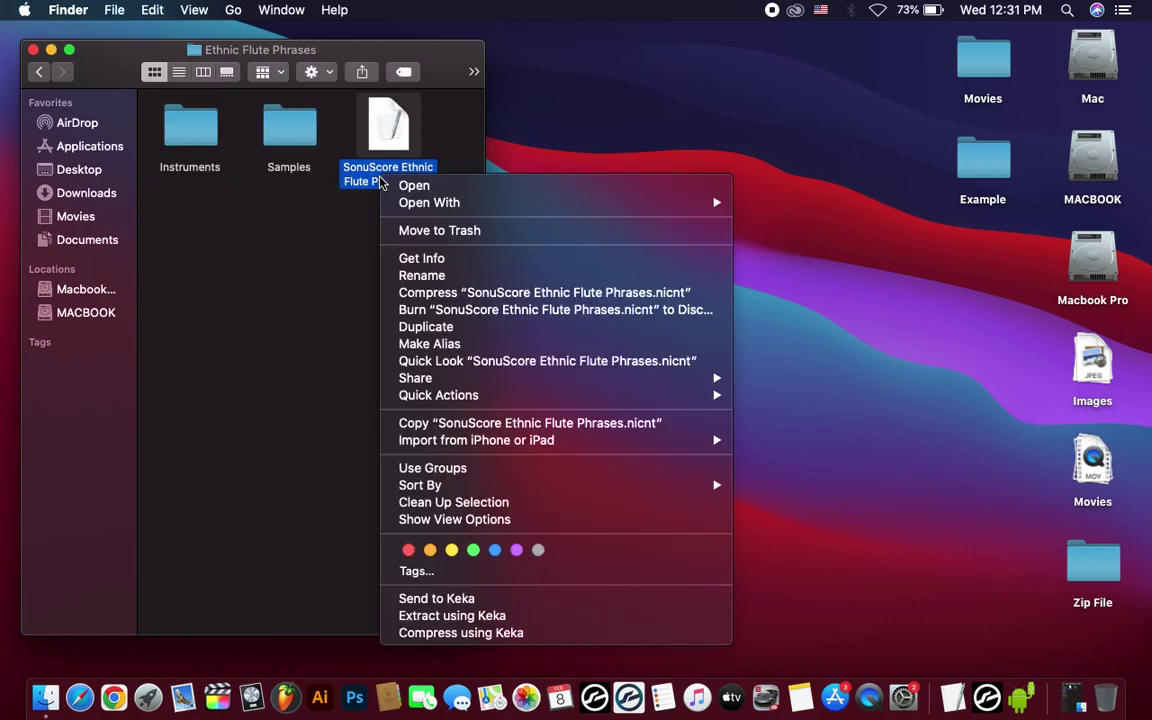
{"action": "left_click", "coordinate": [421, 275]}
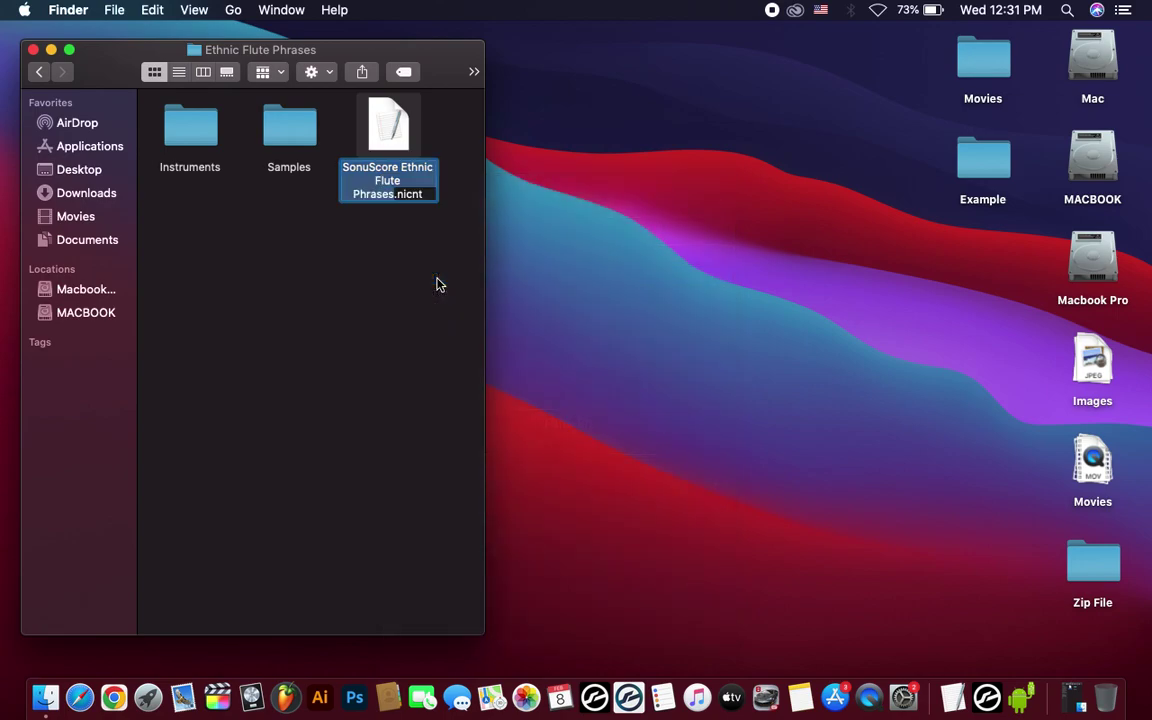
{"action": "left_click", "coordinate": [399, 167]}
{"action": "key", "text": "BackSpace"}
{"action": "key", "text": "BackSpace"}
{"action": "key", "text": "BackSpace"}
{"action": "key", "text": "BackSpace"}
{"action": "key", "text": "BackSpace"}
{"action": "key", "text": "BackSpace"}
{"action": "key", "text": "BackSpace"}
{"action": "key", "text": "BackSpace"}
{"action": "key", "text": "BackSpace"}
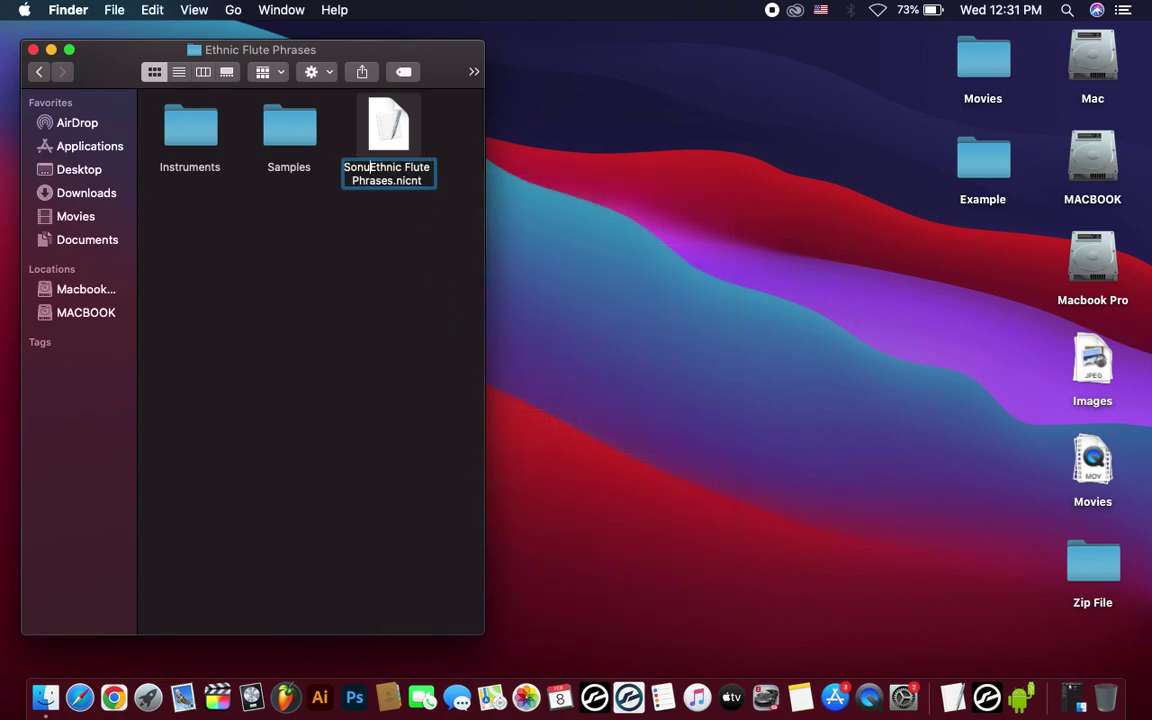
{"action": "key", "text": "Return"}
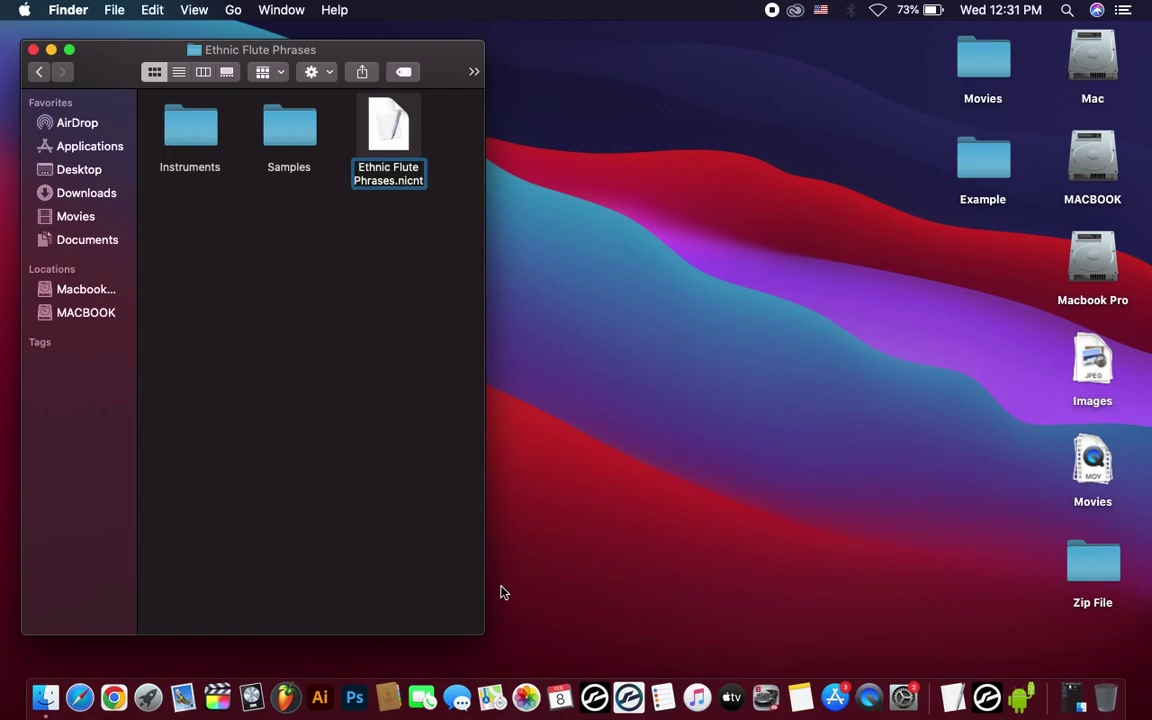
{"action": "left_click", "coordinate": [386, 132]}
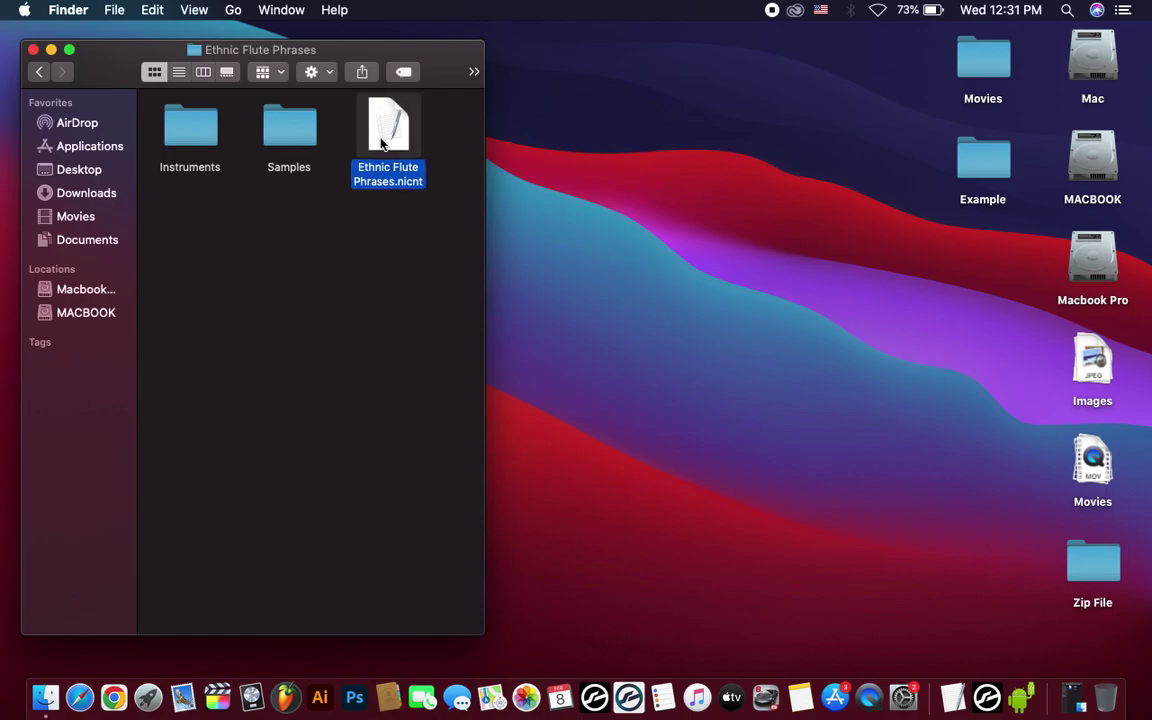
{"action": "right_click", "coordinate": [384, 137]}
Open the .nicnt in TextEdit and remove 'SonuScore ' from the Name value
{"action": "mouse_move", "coordinate": [419, 170]}
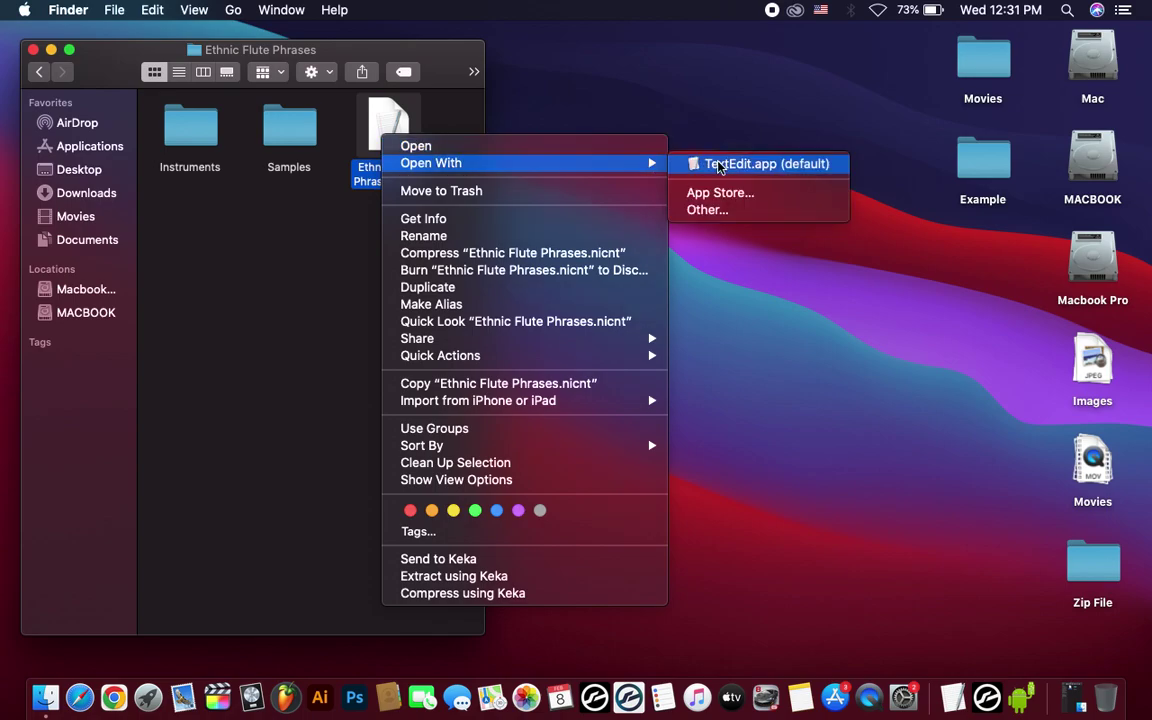
{"action": "left_click", "coordinate": [718, 164]}
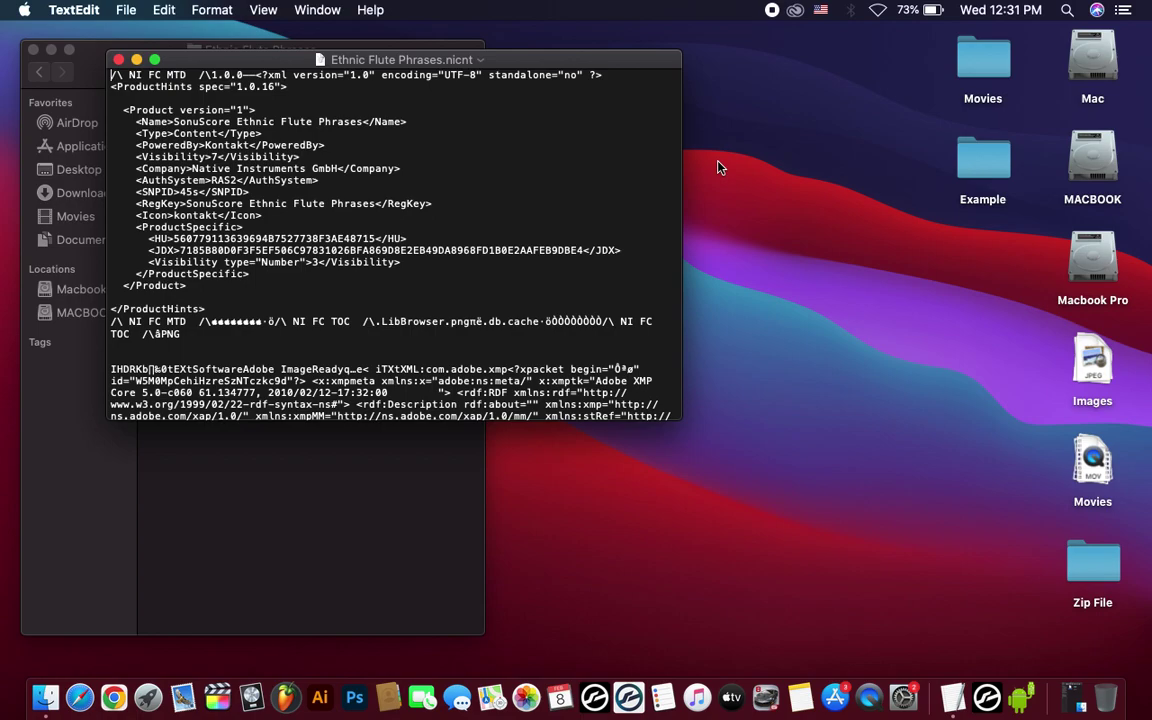
{"action": "left_click", "coordinate": [236, 121]}
{"action": "key", "text": "BackSpace"}
{"action": "key", "text": "BackSpace"}
{"action": "key", "text": "BackSpace"}
{"action": "key", "text": "BackSpace"}
{"action": "key", "text": "BackSpace"}
{"action": "key", "text": "BackSpace"}
{"action": "key", "text": "BackSpace"}
{"action": "key", "text": "BackSpace"}
{"action": "key", "text": "BackSpace"}
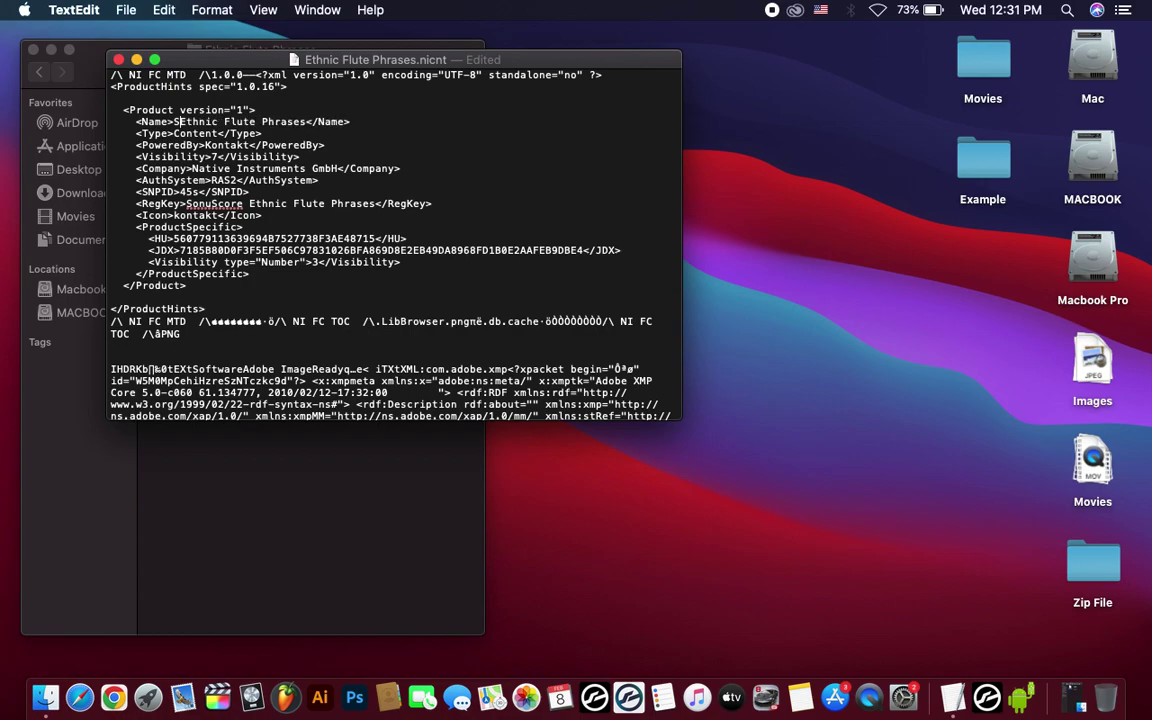
{"action": "key", "text": "BackSpace"}
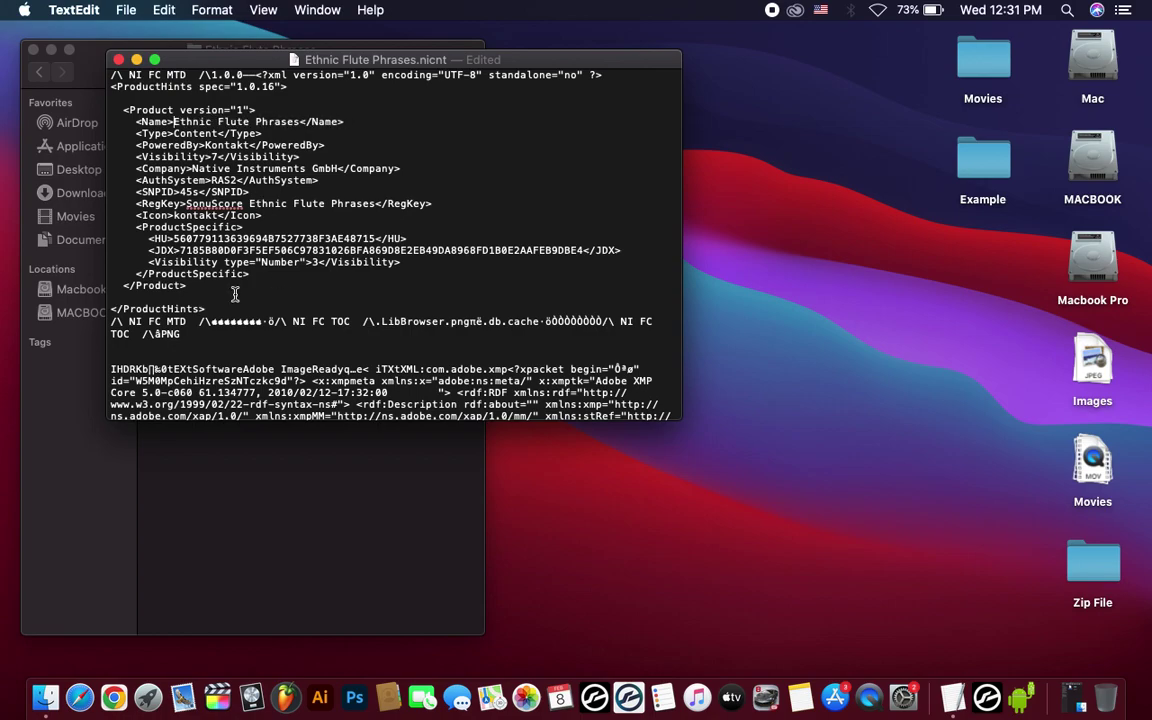
Remove 'SonuScore ' from the RegKey value too, then save and close the file
{"action": "left_click", "coordinate": [249, 204]}
{"action": "key", "text": "BackSpace"}
{"action": "key", "text": "BackSpace"}
{"action": "key", "text": "BackSpace"}
{"action": "key", "text": "BackSpace"}
{"action": "key", "text": "BackSpace"}
{"action": "key", "text": "BackSpace"}
{"action": "key", "text": "BackSpace"}
{"action": "key", "text": "BackSpace"}
{"action": "key", "text": "BackSpace"}
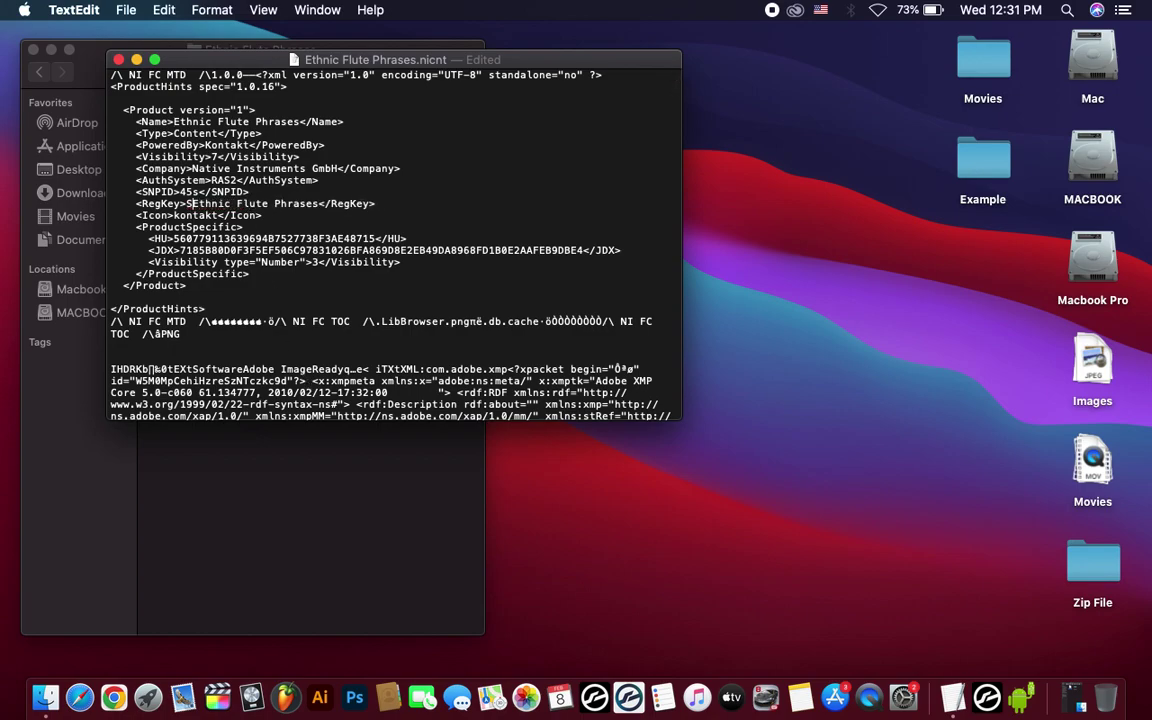
{"action": "key", "text": "BackSpace"}
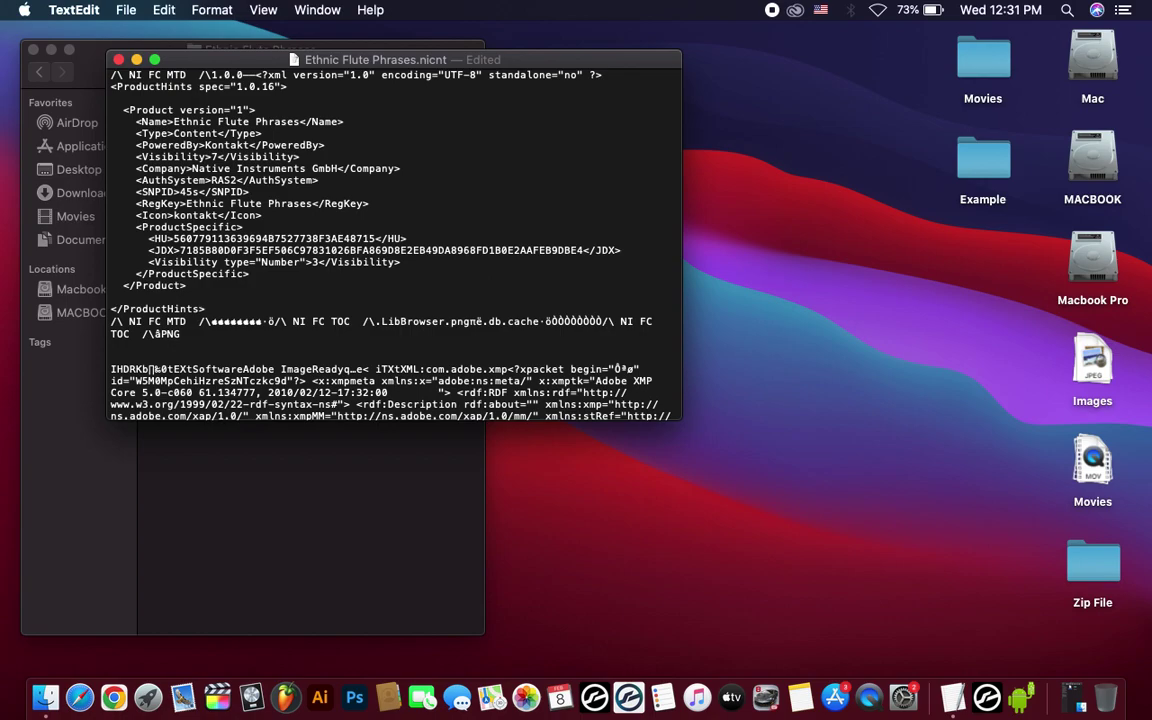
{"action": "key", "text": "super+s"}
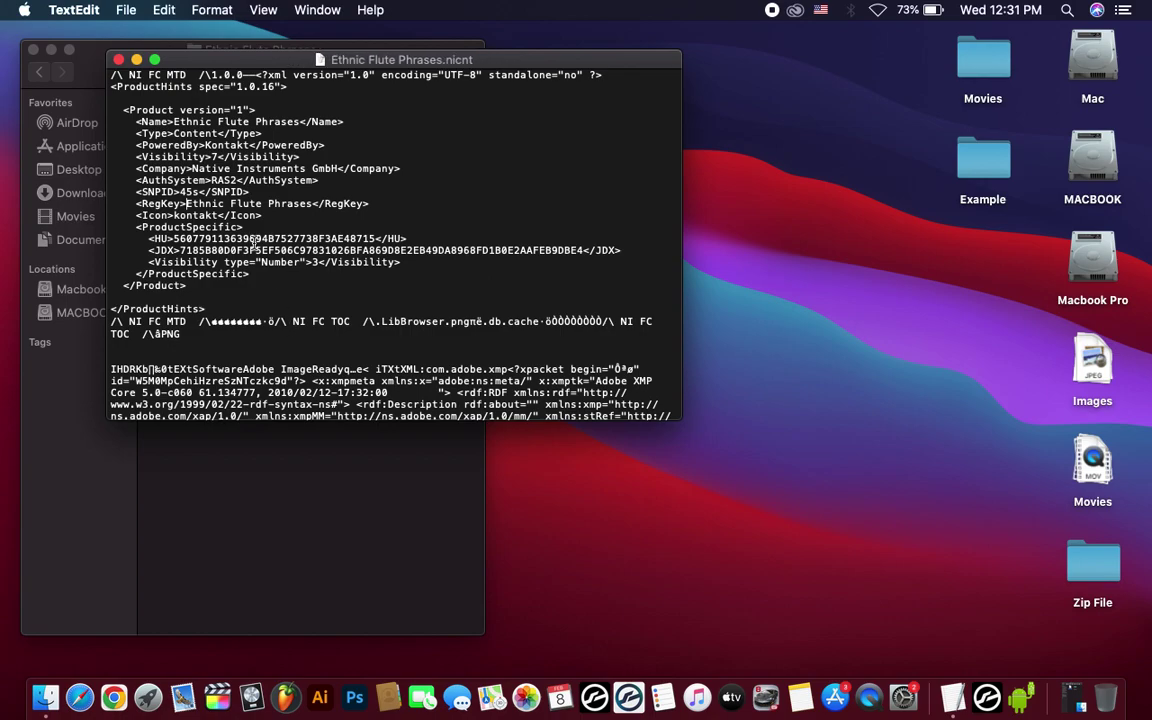
{"action": "left_click", "coordinate": [118, 61]}
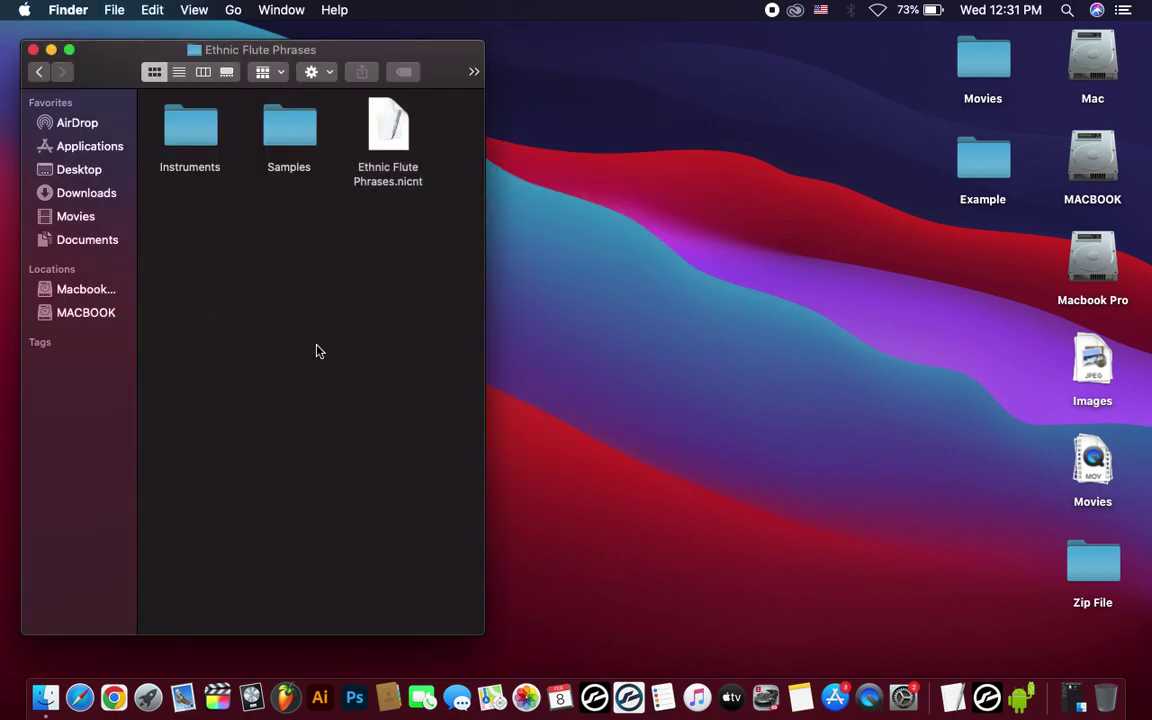
Launch Kontakt and add the Ethnic Flute Phrases folder through Add Library
{"action": "left_click", "coordinate": [629, 699]}
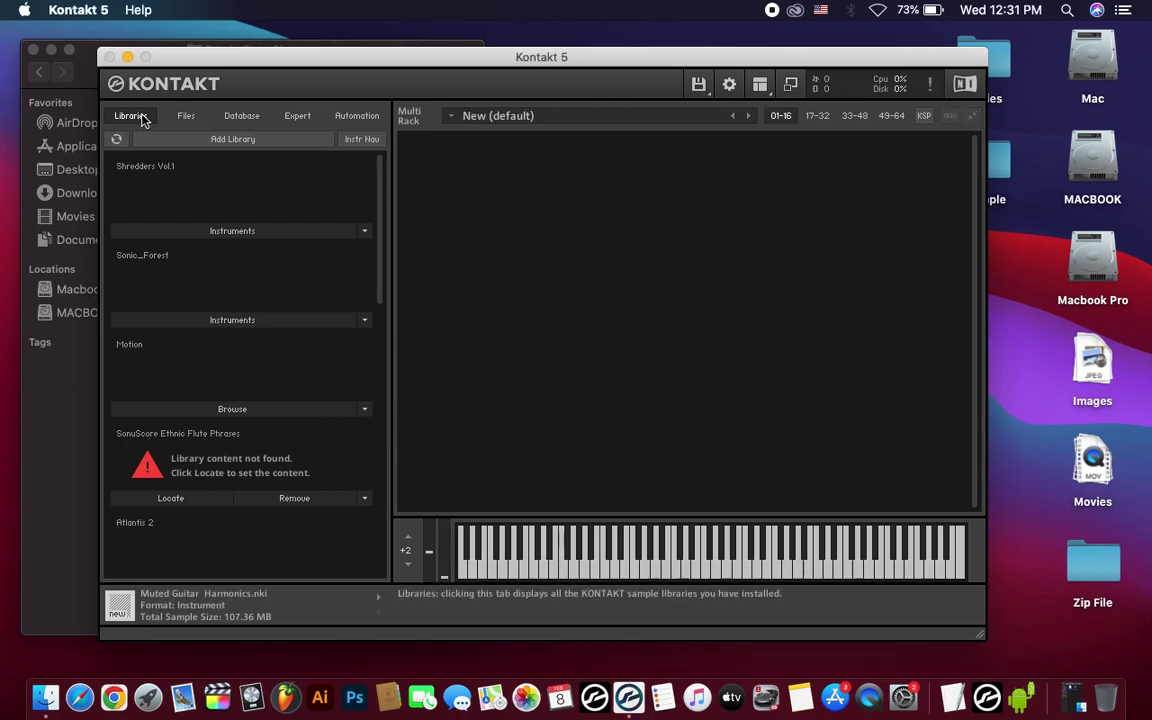
{"action": "left_click", "coordinate": [220, 140]}
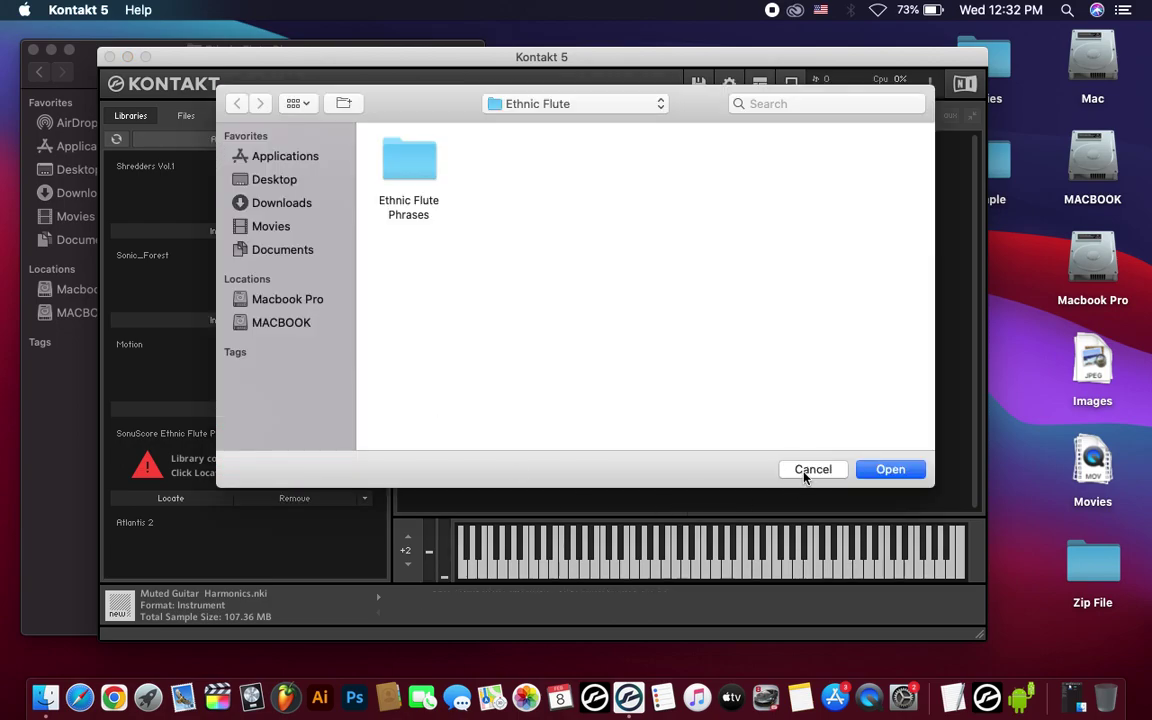
{"action": "left_click_drag", "start_coordinate": [432, 106], "coordinate": [814, 99]}
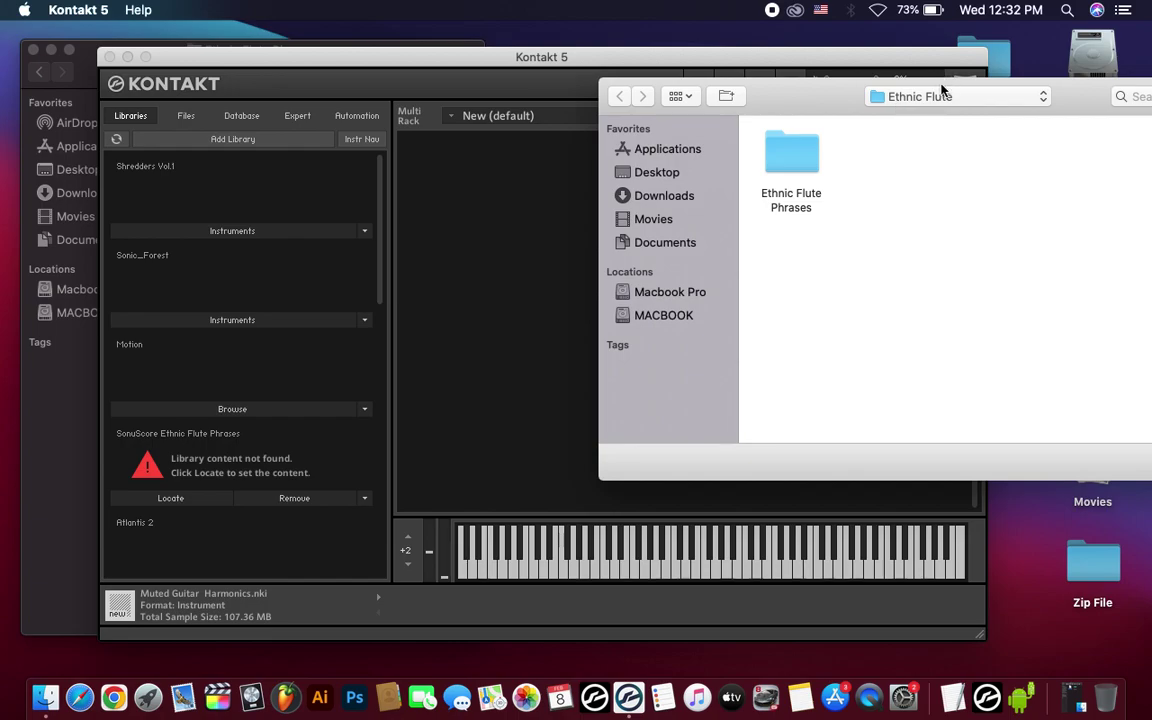
{"action": "left_click_drag", "start_coordinate": [942, 88], "coordinate": [550, 74]}
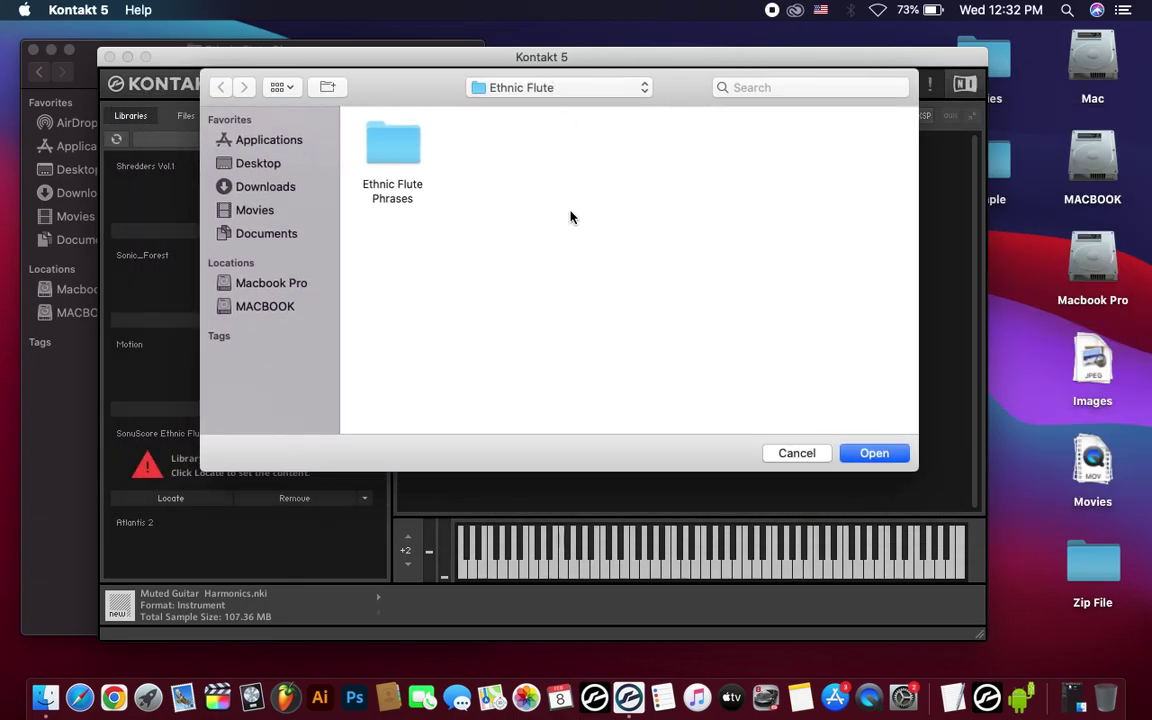
{"action": "left_click", "coordinate": [400, 152]}
{"action": "left_click", "coordinate": [872, 453]}
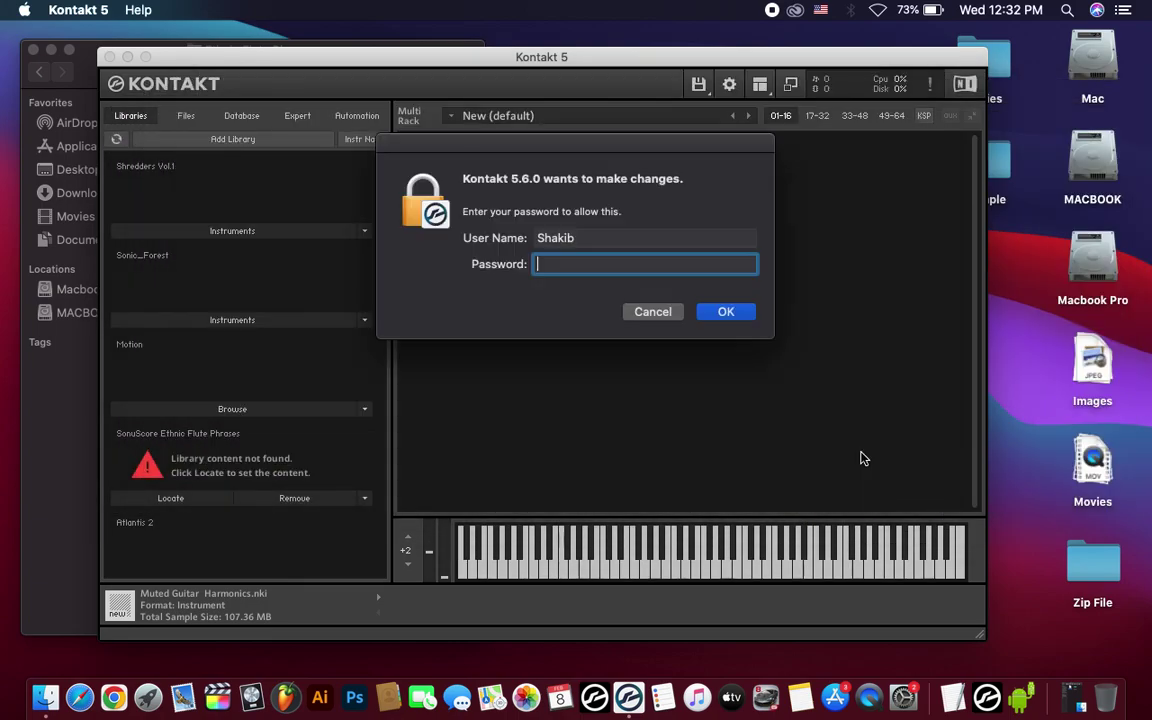
Authorize the change with the account password, then minimize the Kontakt window
{"action": "type", "text": "••••••••"}
{"action": "key", "text": "Return"}
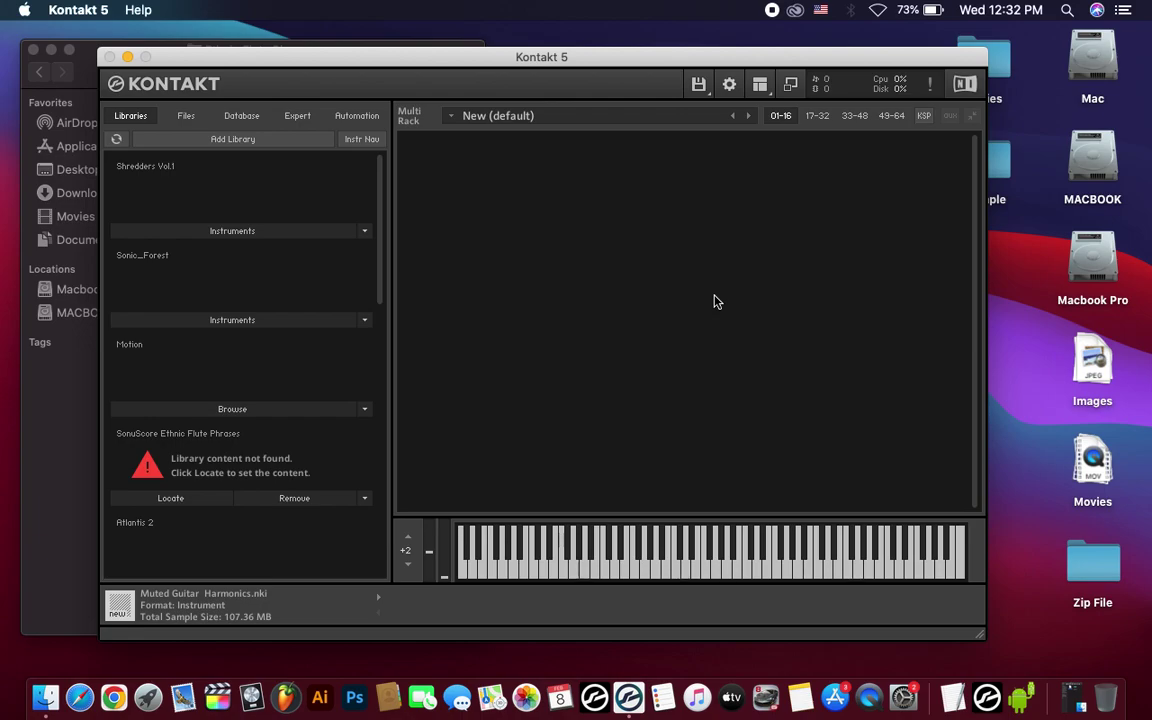
{"action": "left_click_drag", "start_coordinate": [380, 263], "coordinate": [373, 540]}
{"action": "left_click", "coordinate": [124, 56]}
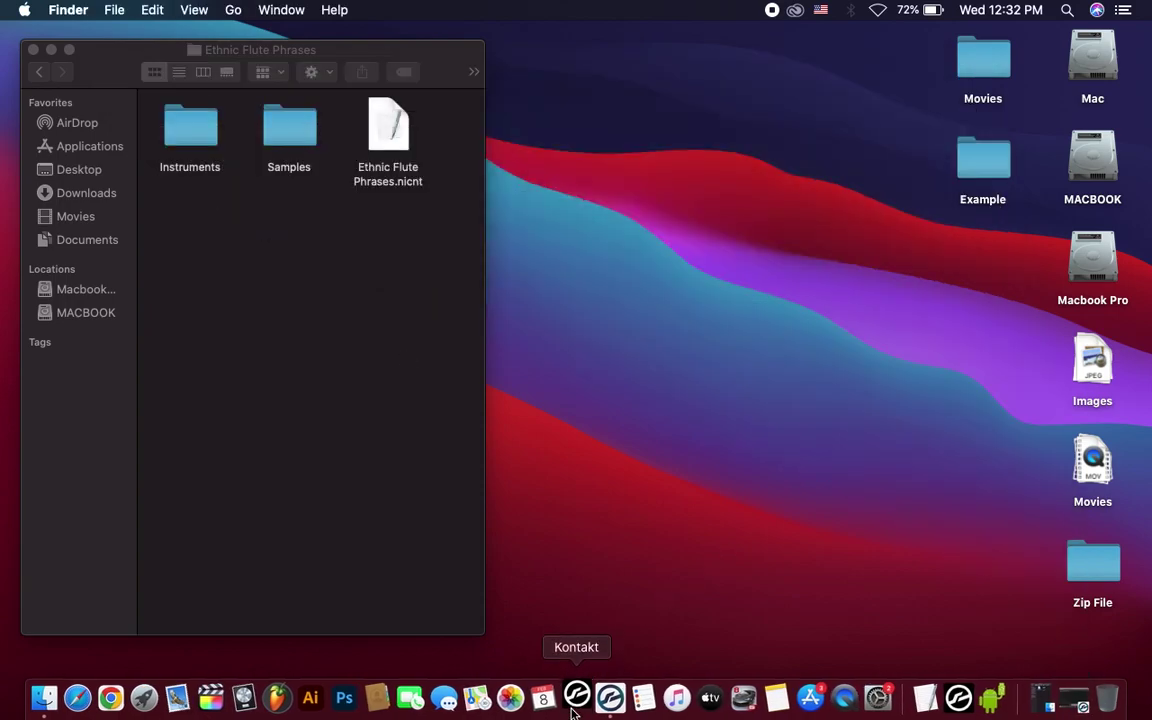
List Ethnic Flute Phrases.nki and Ethnic Flute Single Legato in Kontakt, then minimize Kontakt
{"action": "left_click", "coordinate": [576, 700]}
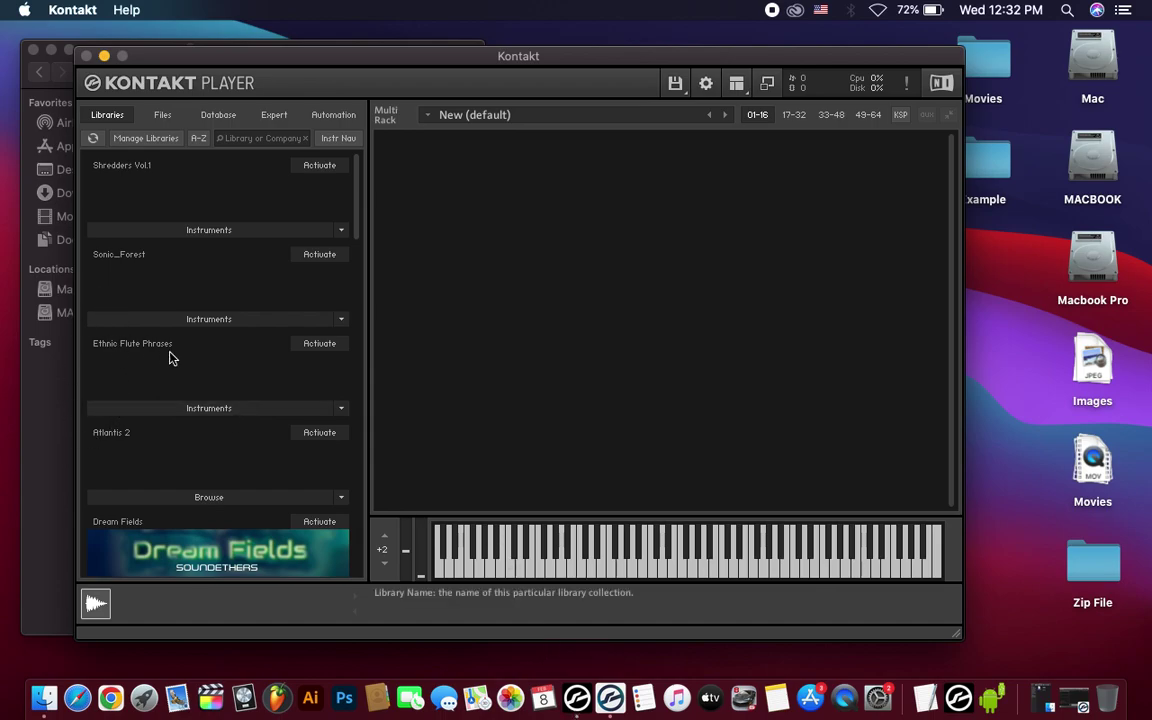
{"action": "left_click", "coordinate": [194, 411]}
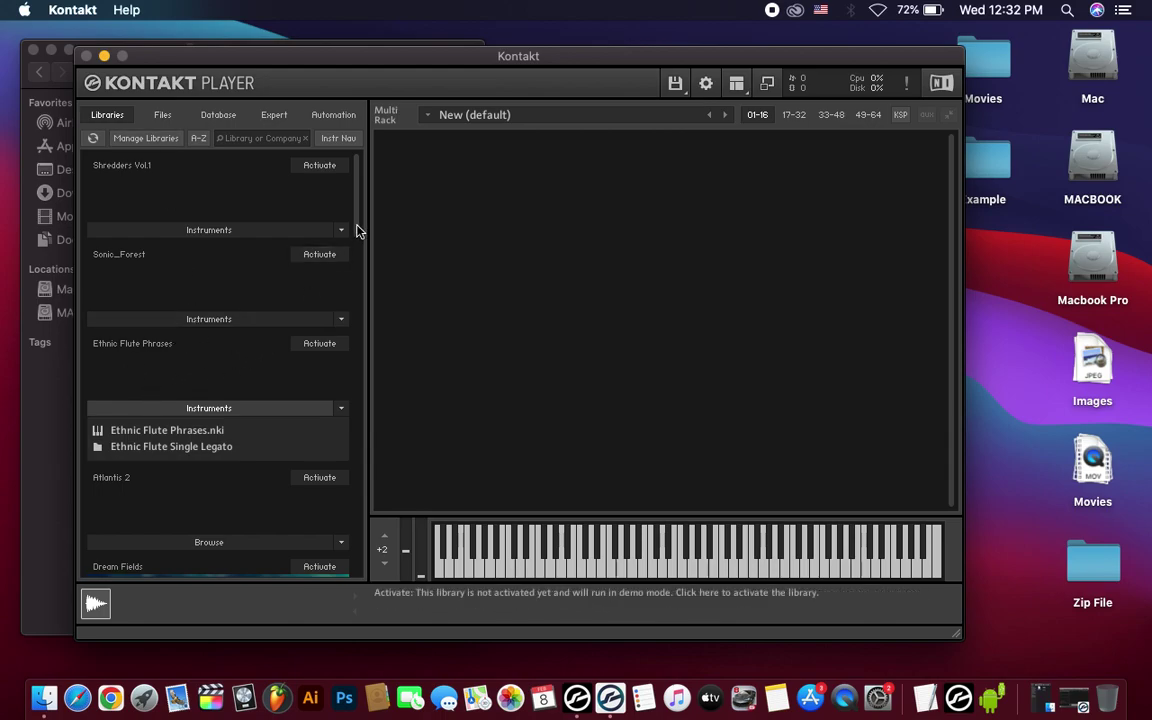
{"action": "left_click_drag", "start_coordinate": [357, 216], "coordinate": [363, 344]}
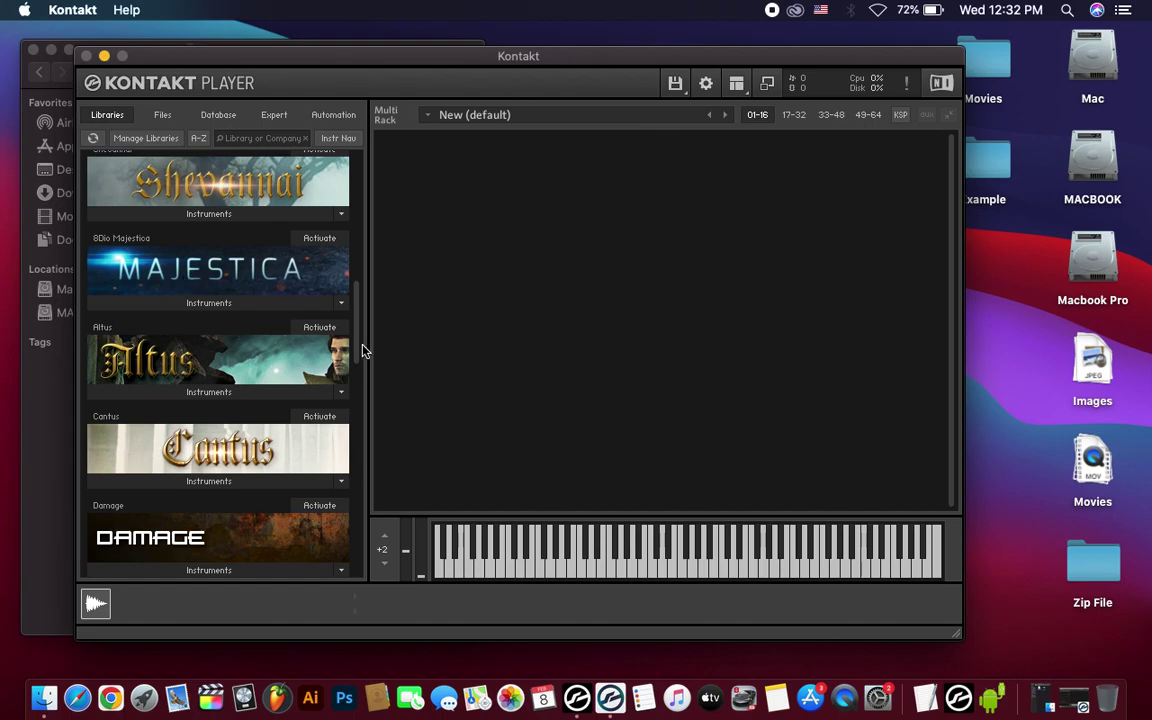
{"action": "left_click_drag", "start_coordinate": [357, 347], "coordinate": [355, 160]}
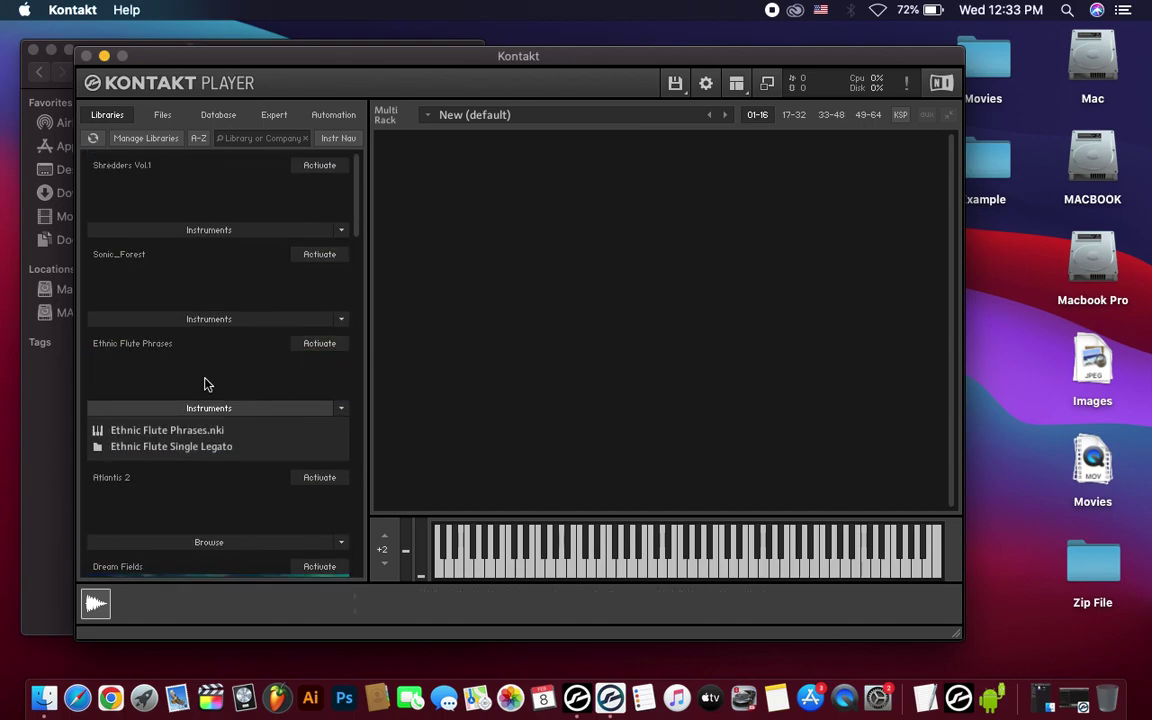
{"action": "left_click", "coordinate": [105, 56]}
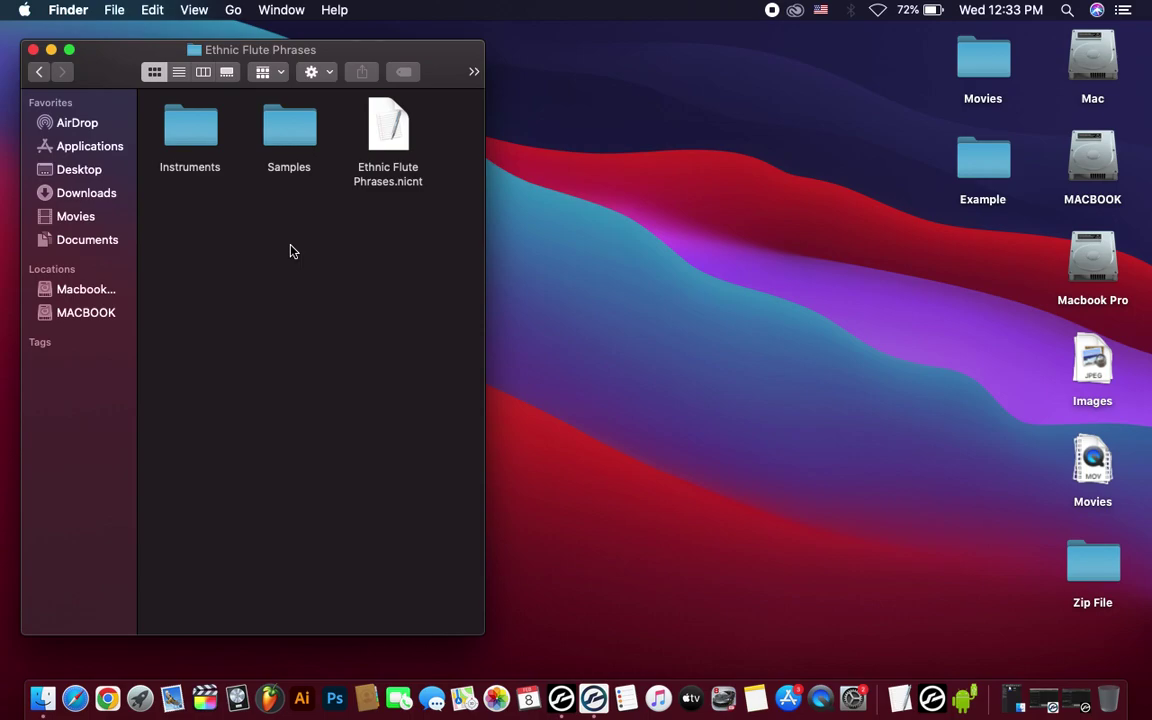
Reopen Ethnic Flute Phrases, then open the desktop Example folder showing Example.nicnt and Library Tab Sample.psd
{"action": "left_click", "coordinate": [39, 71]}
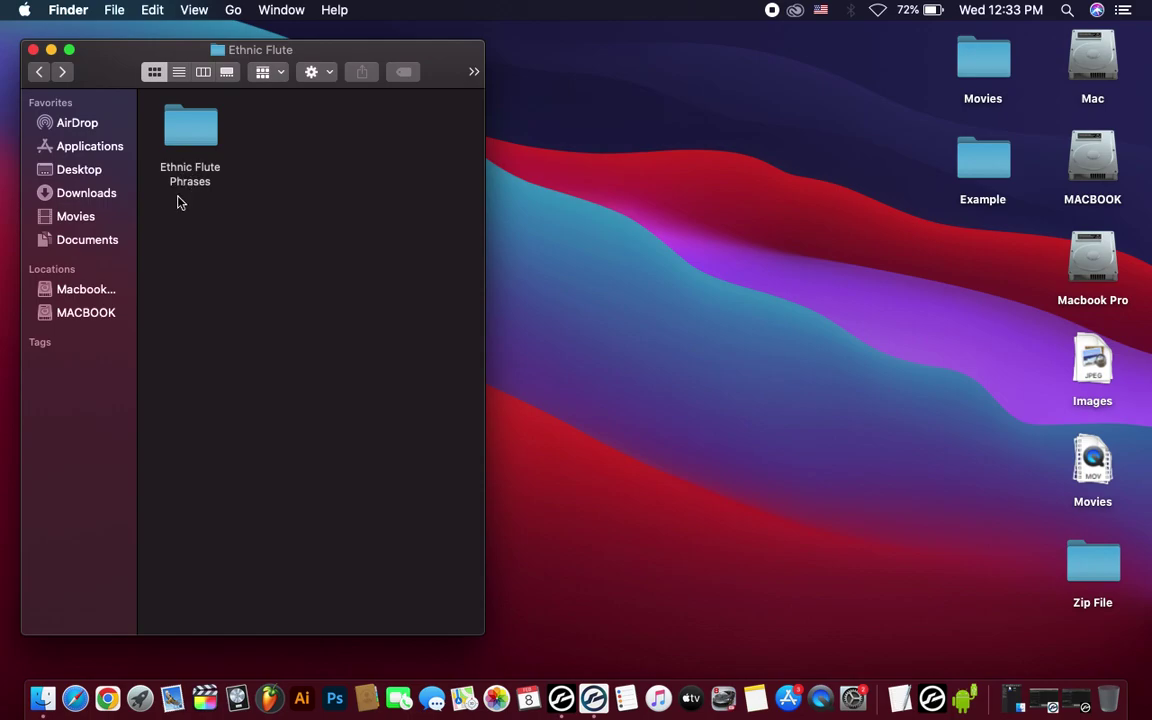
{"action": "double_click", "coordinate": [193, 127]}
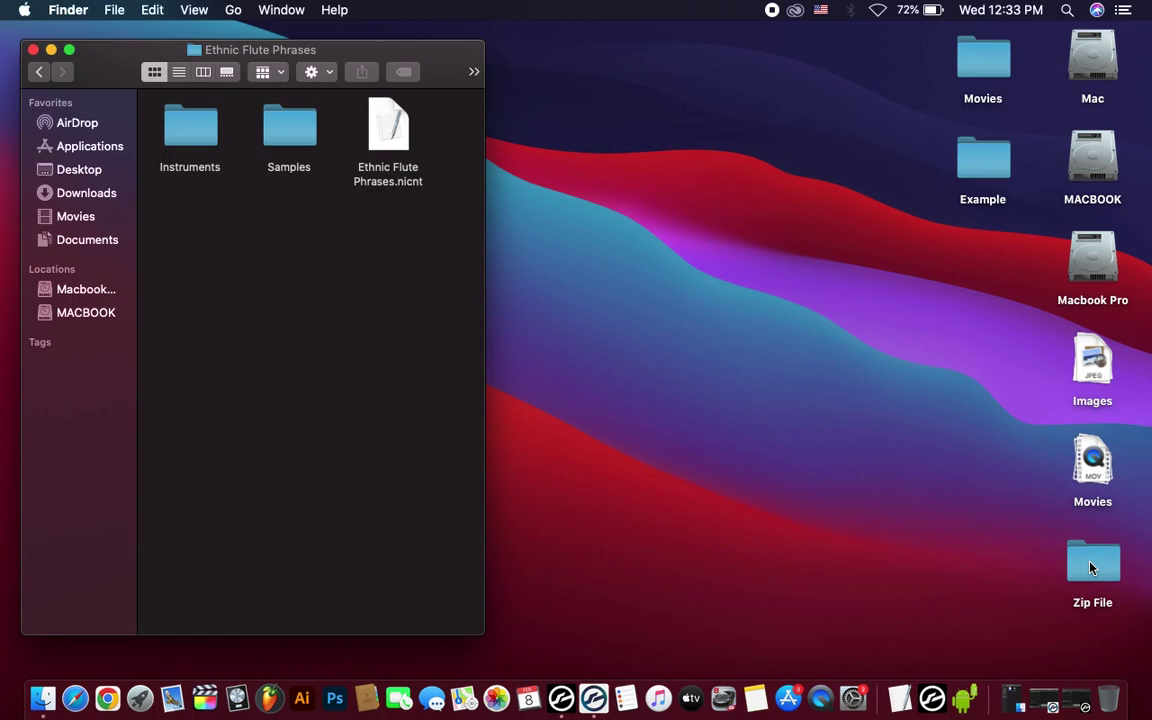
{"action": "double_click", "coordinate": [978, 160]}
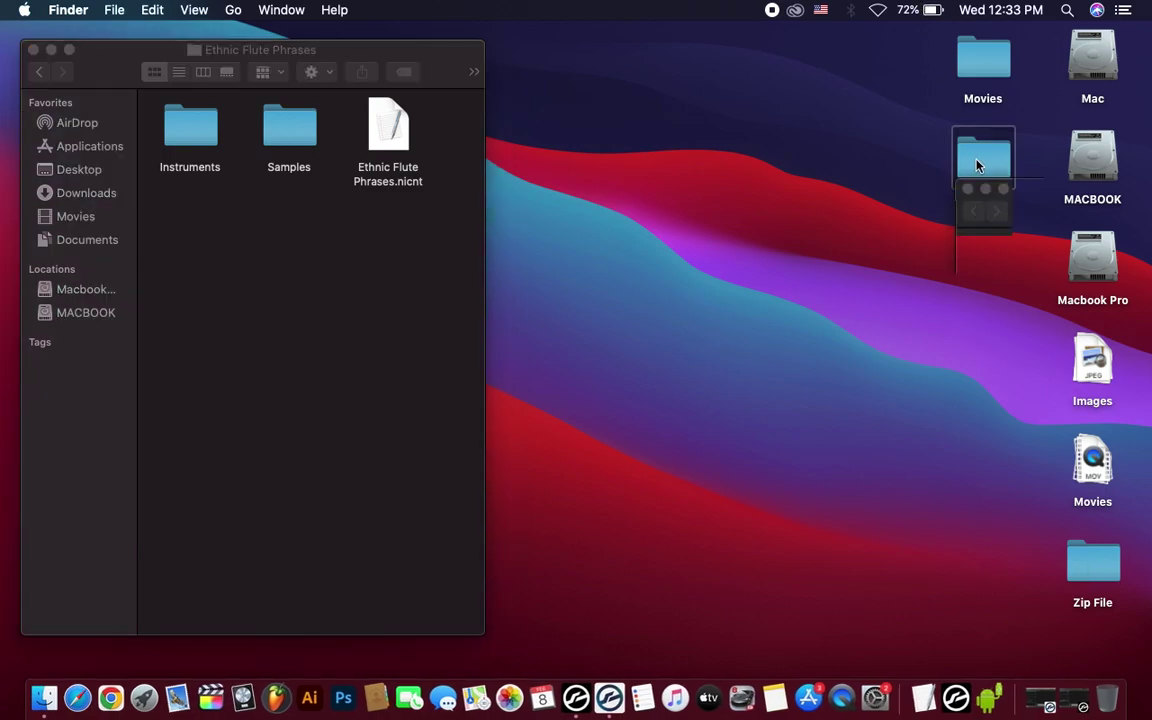
{"action": "left_click", "coordinate": [720, 341]}
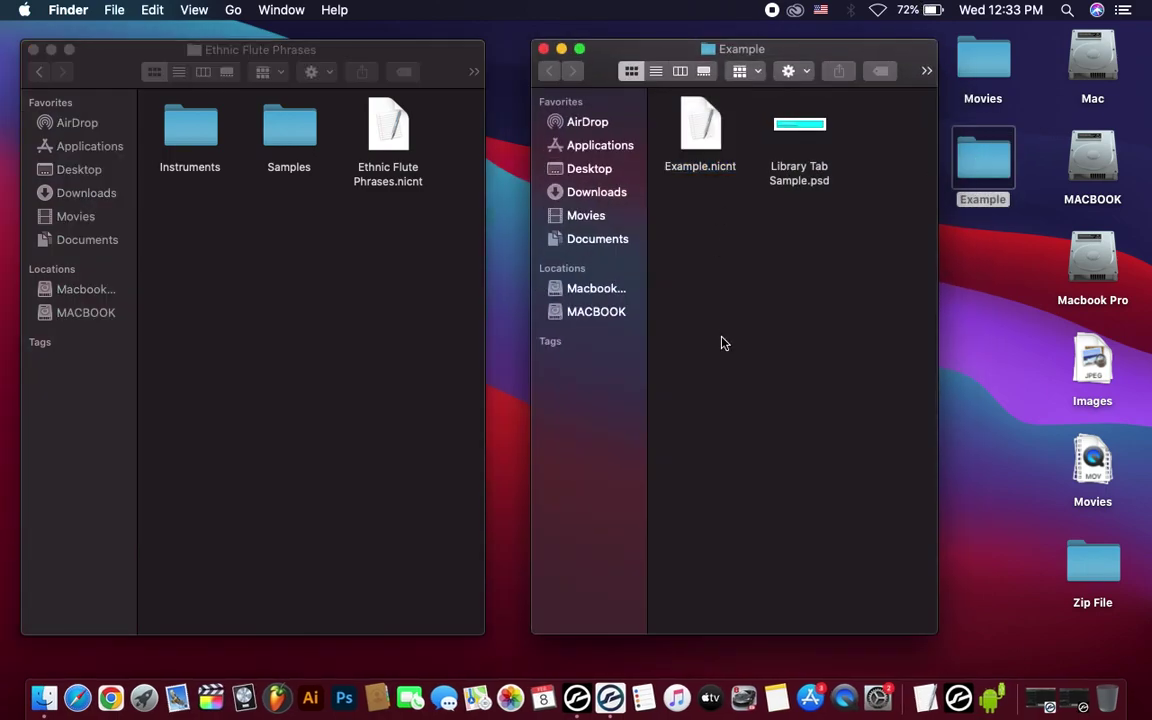